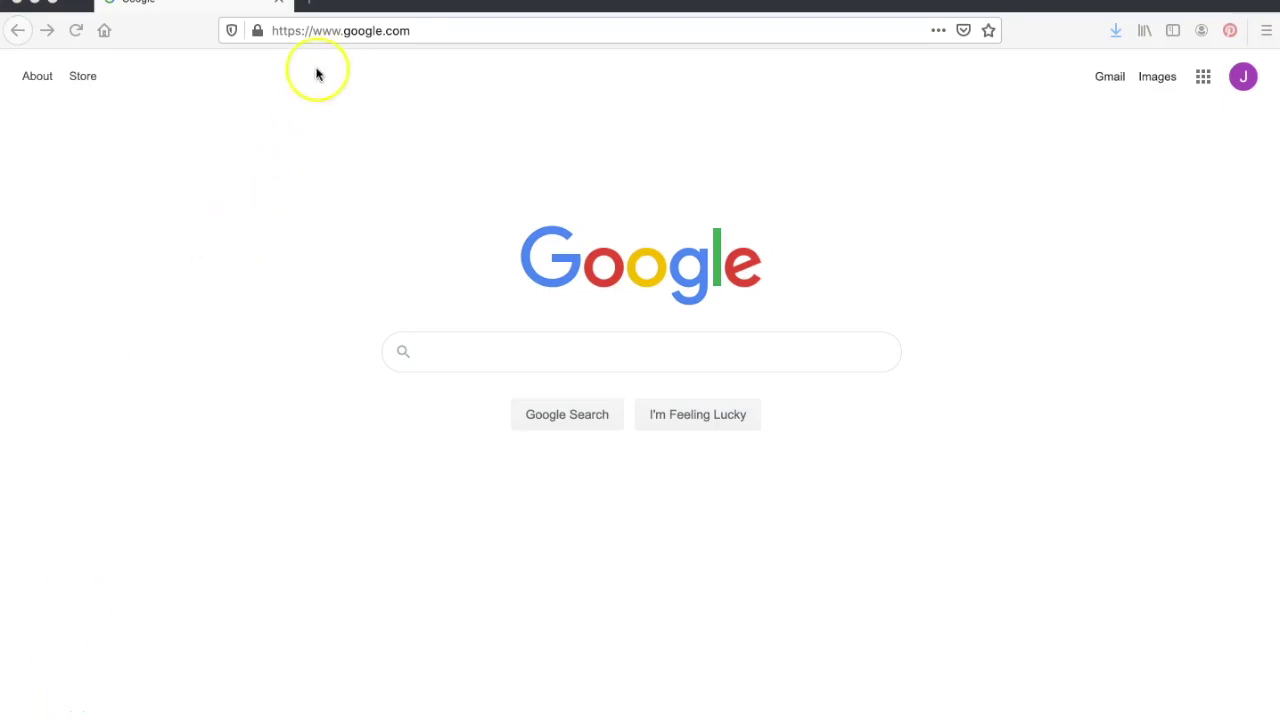
pyautogui.click(335, 32)
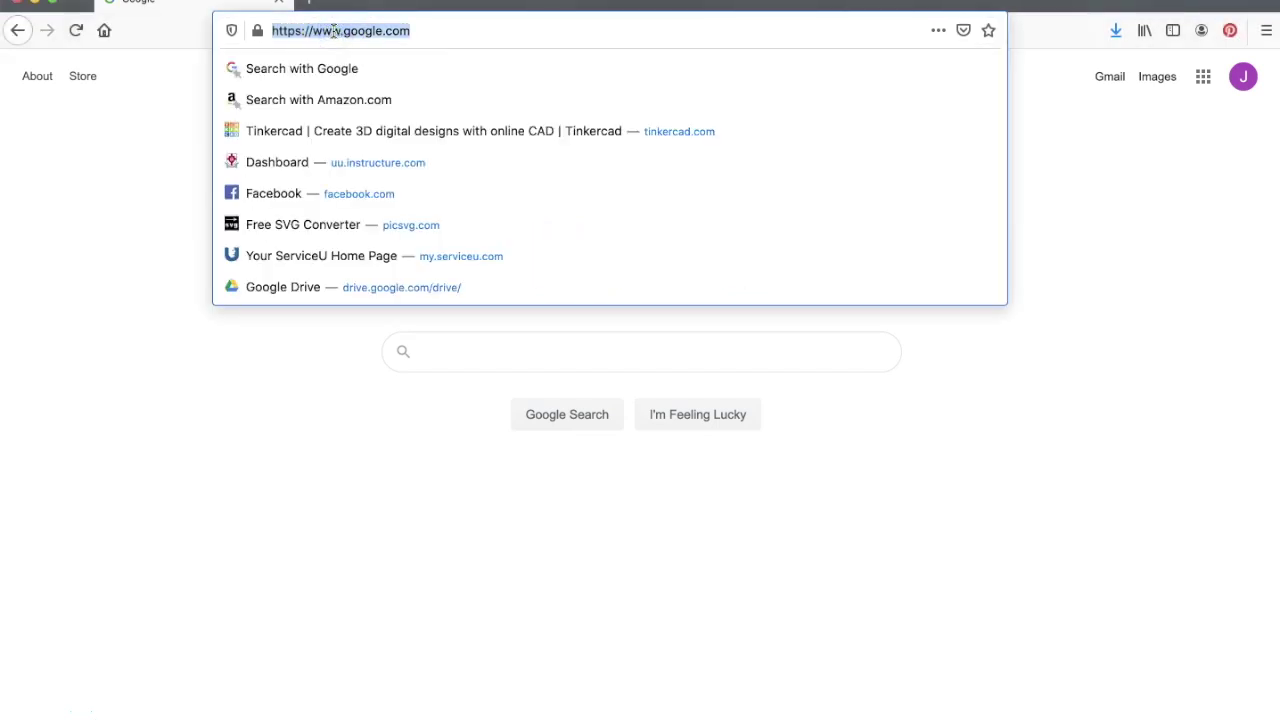
pyautogui.write('www.th')
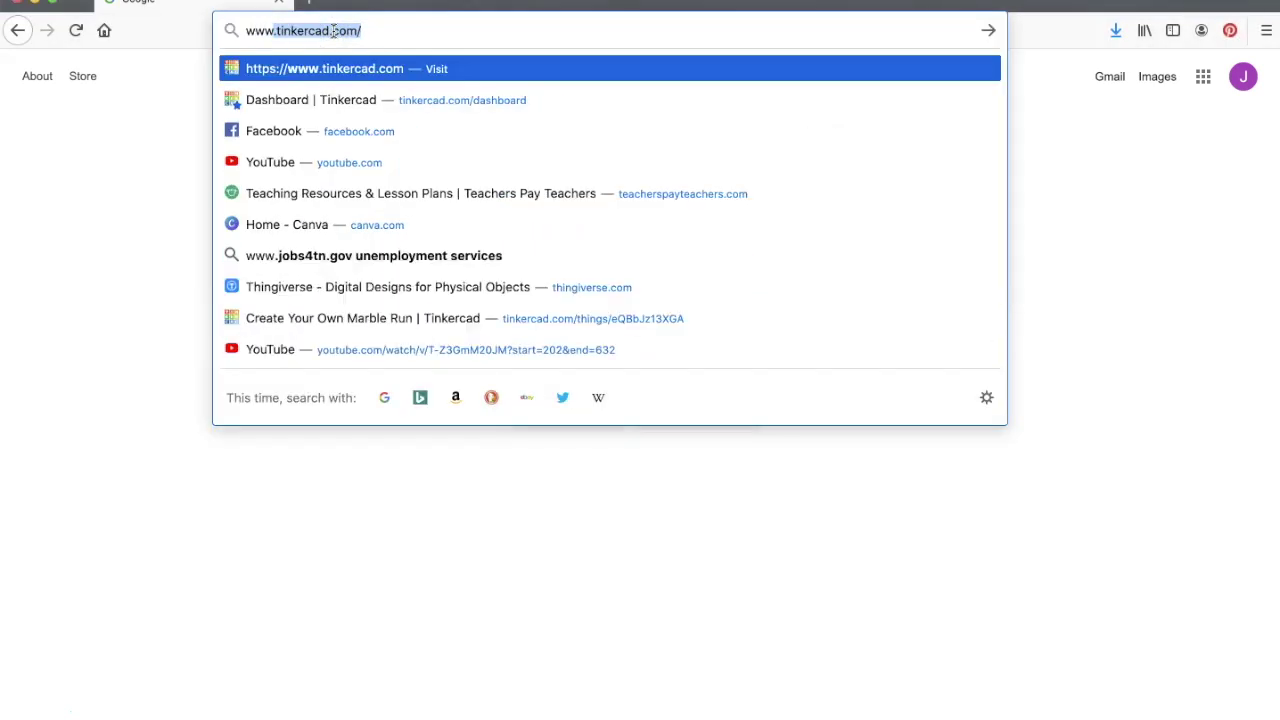
pyautogui.write('ingiv')
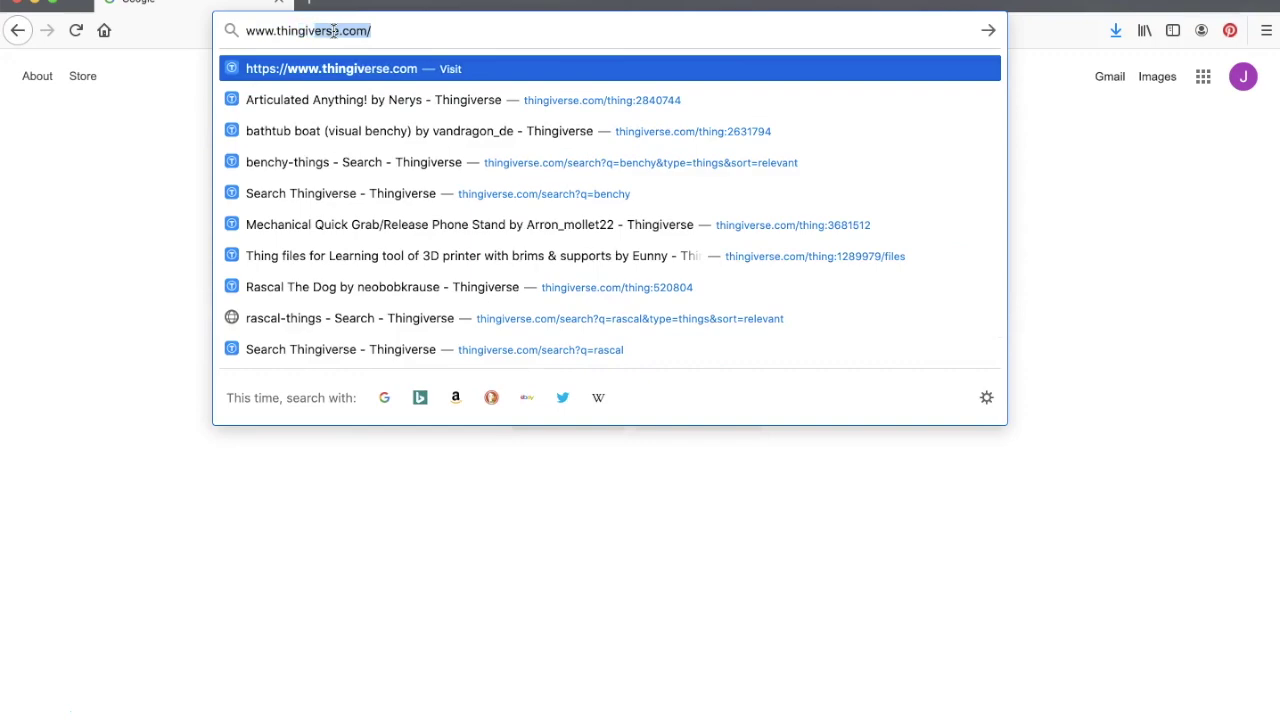
pyautogui.write('ese')
pyautogui.press('BackSpace')
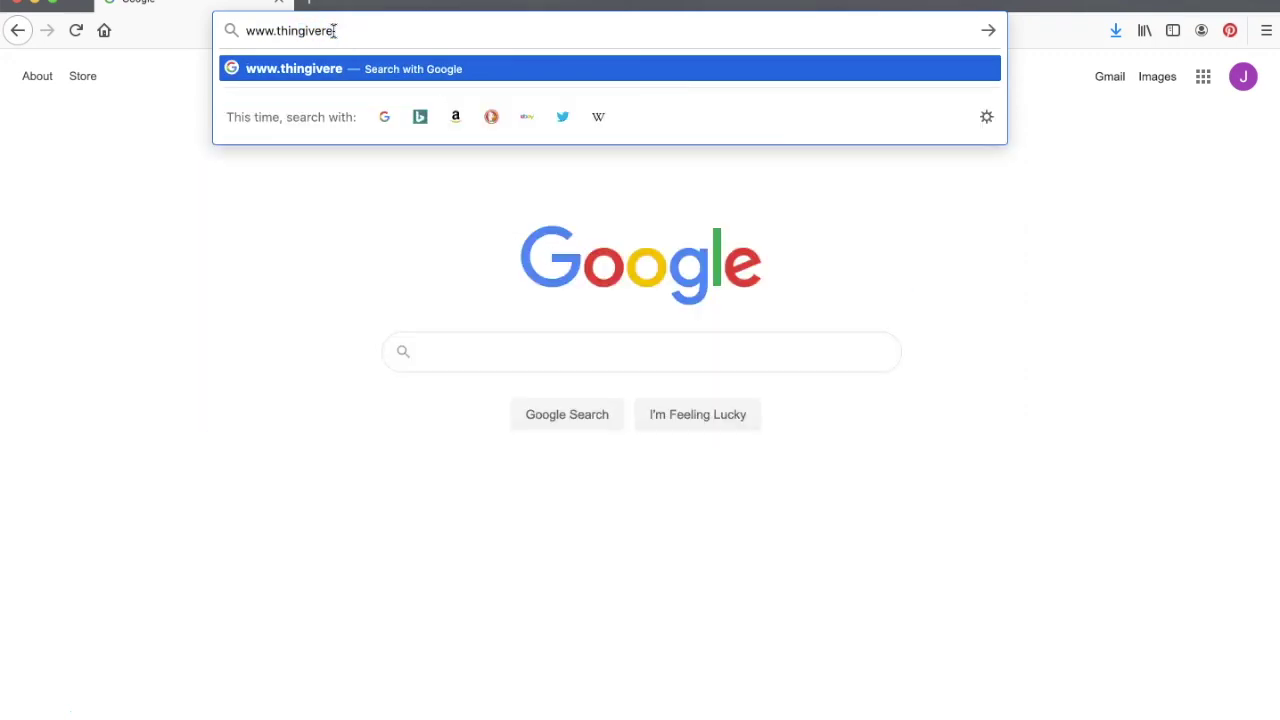
pyautogui.write('rse.com/')
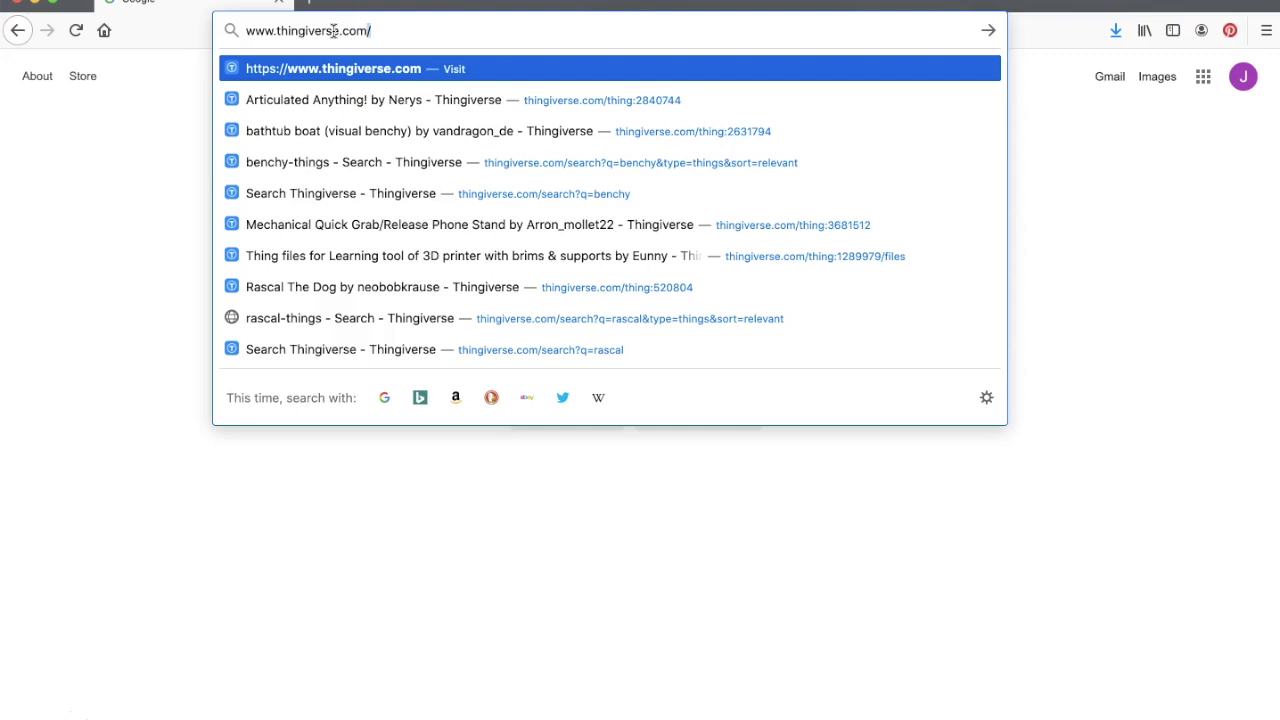
pyautogui.press('Return')
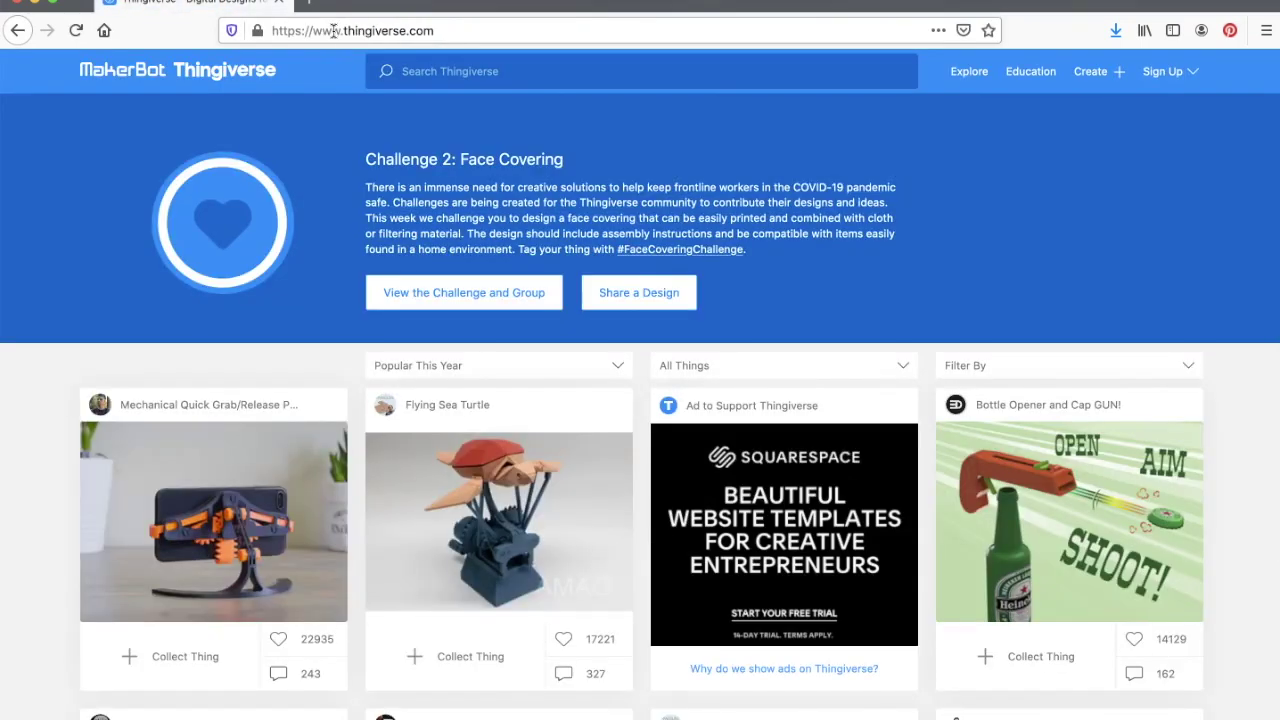
# Step: Scroll up and down through the featured designs on the Thingiverse home page
pyautogui.click(425, 143)
pyautogui.scroll(-6, 403, 347)
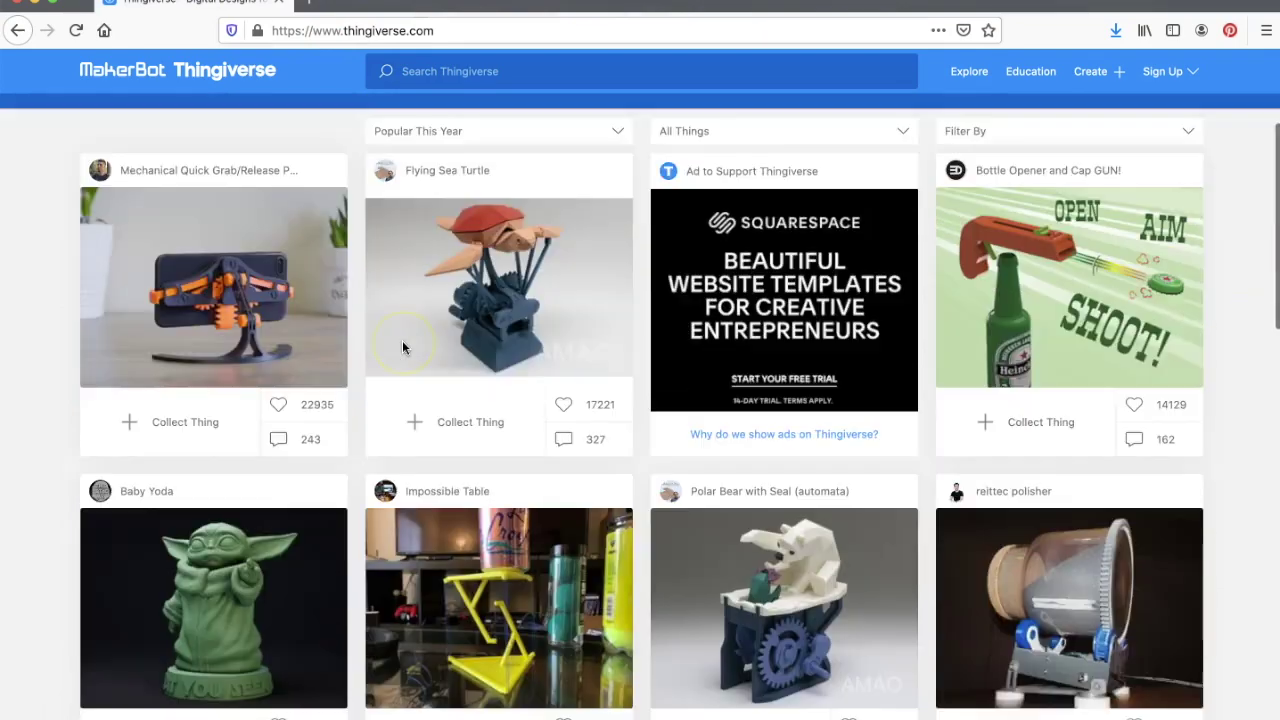
pyautogui.scroll(6, 403, 347)
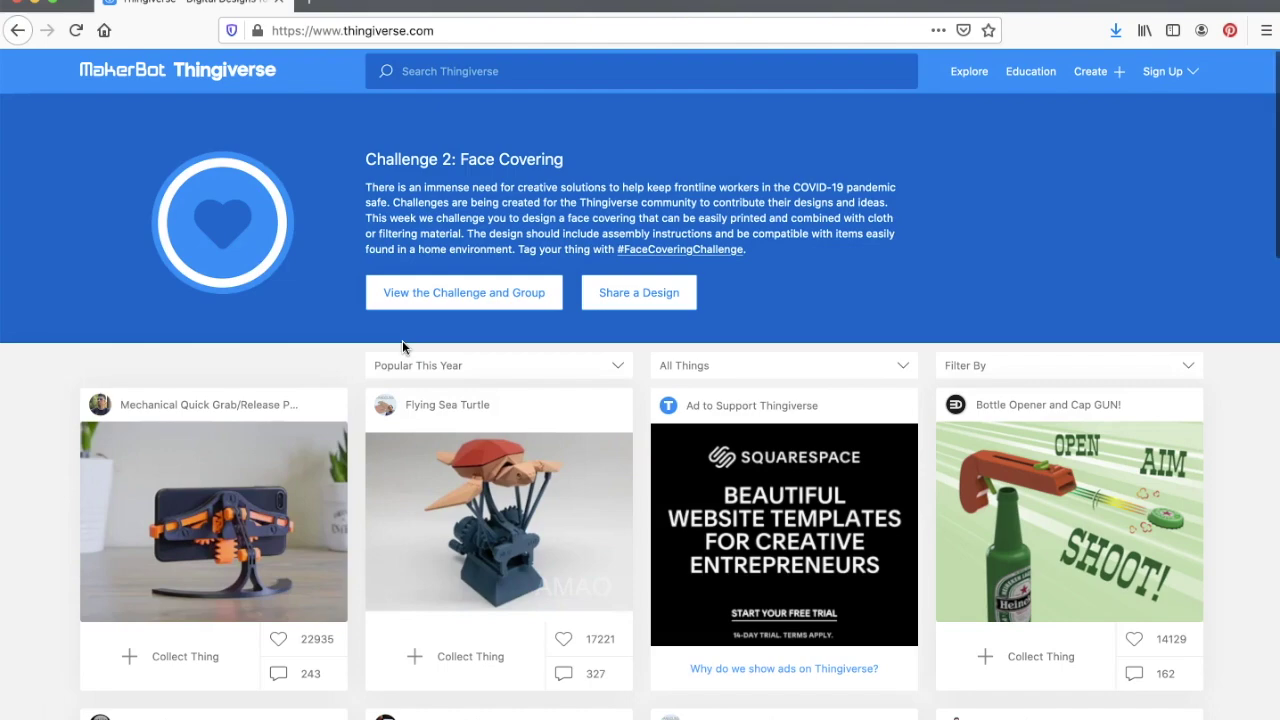
pyautogui.scroll(-3, 403, 347)
pyautogui.scroll(-4, 402, 347)
pyautogui.scroll(6, 402, 347)
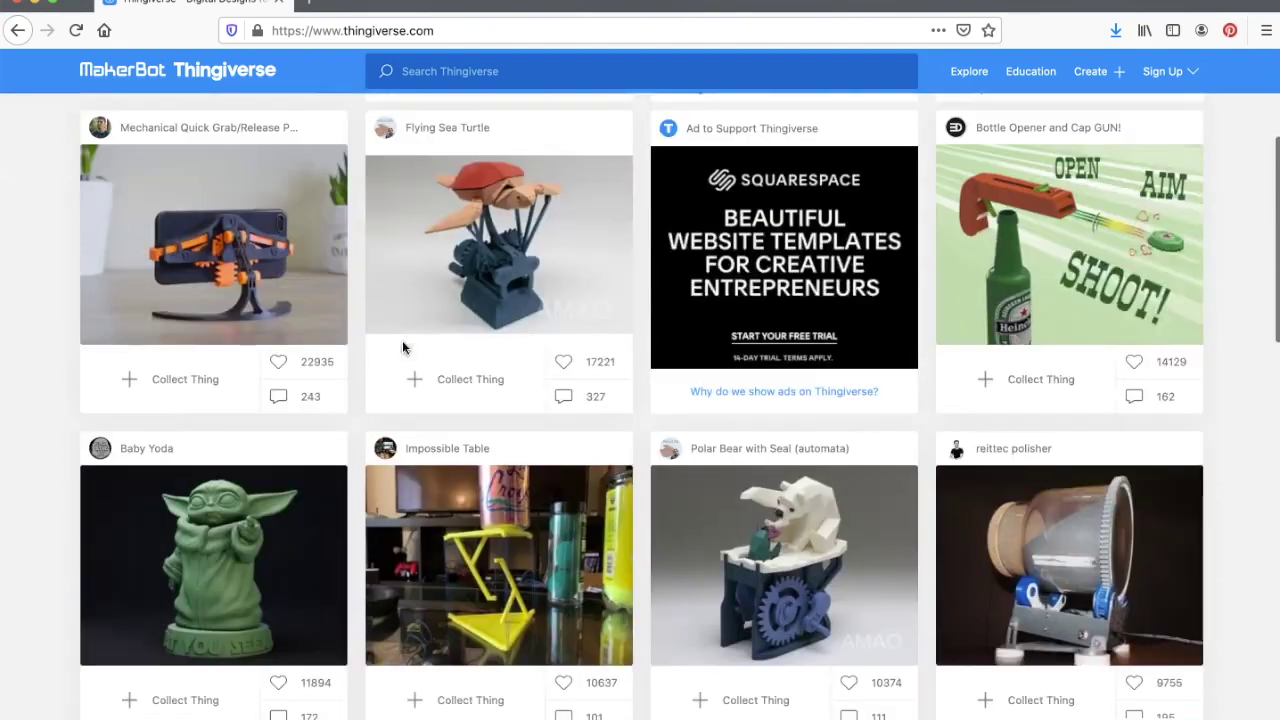
pyautogui.scroll(1, 402, 340)
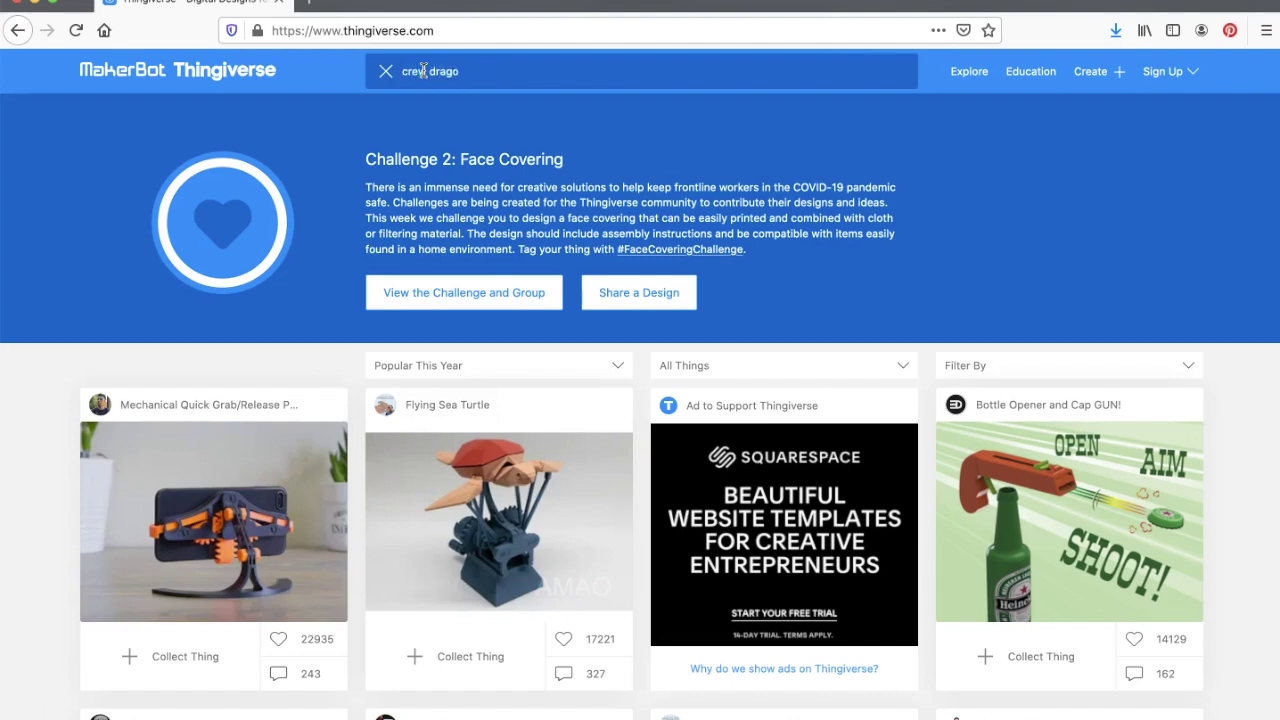
# Step: Run the Thingiverse search for 'crew dragon'
pyautogui.press('Return')
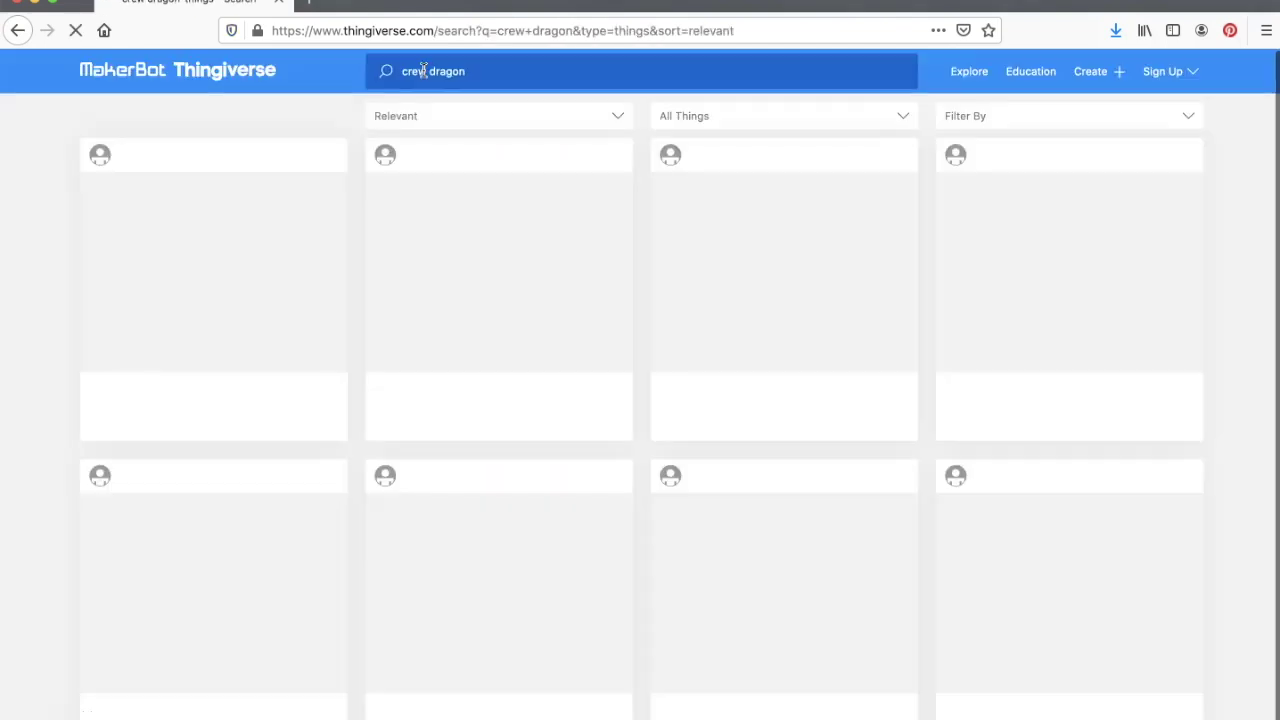
pyautogui.click(436, 185)
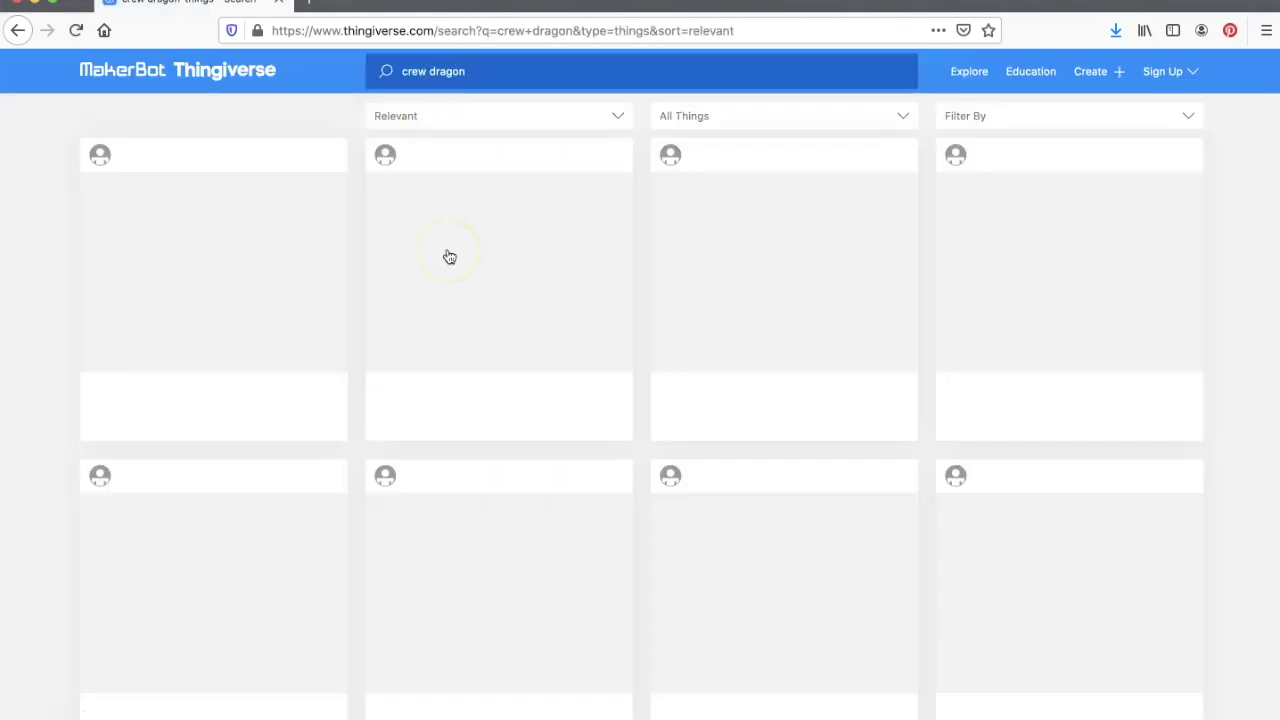
pyautogui.click(440, 368)
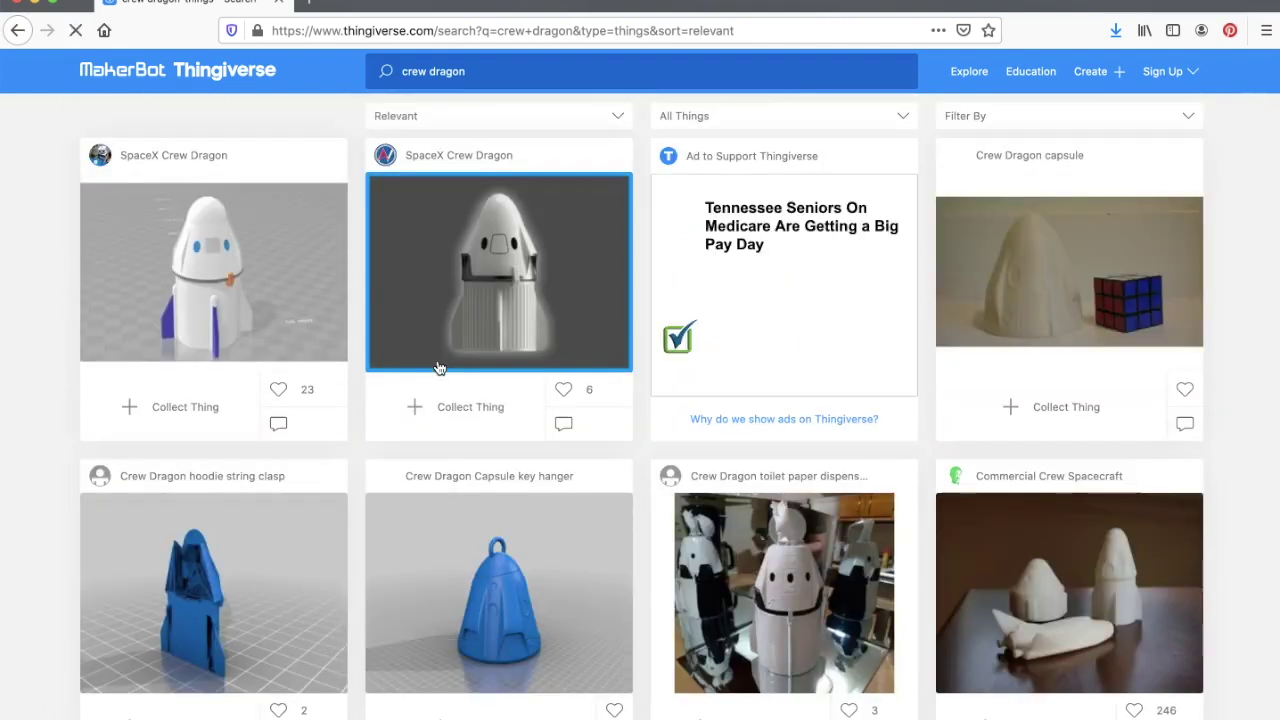
# Step: Browse the search results and open the SpaceX Crew Dragon design
pyautogui.scroll(-5, 437, 368)
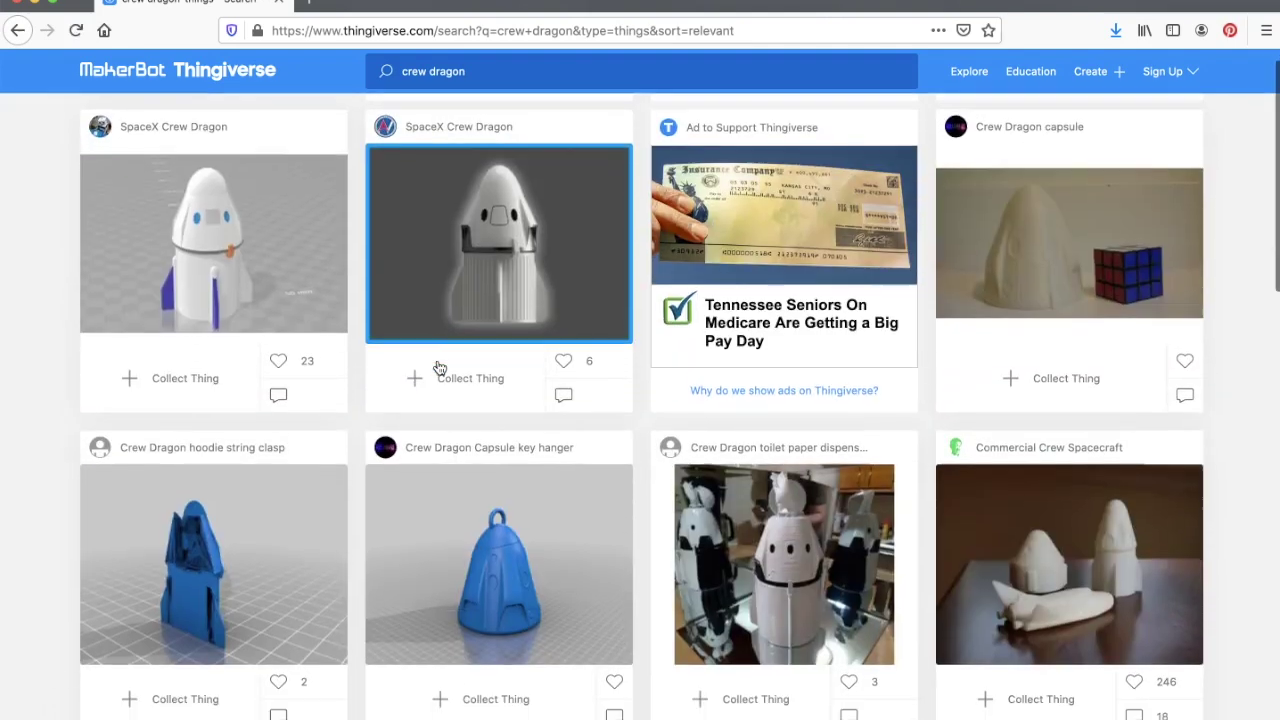
pyautogui.scroll(-5, 437, 368)
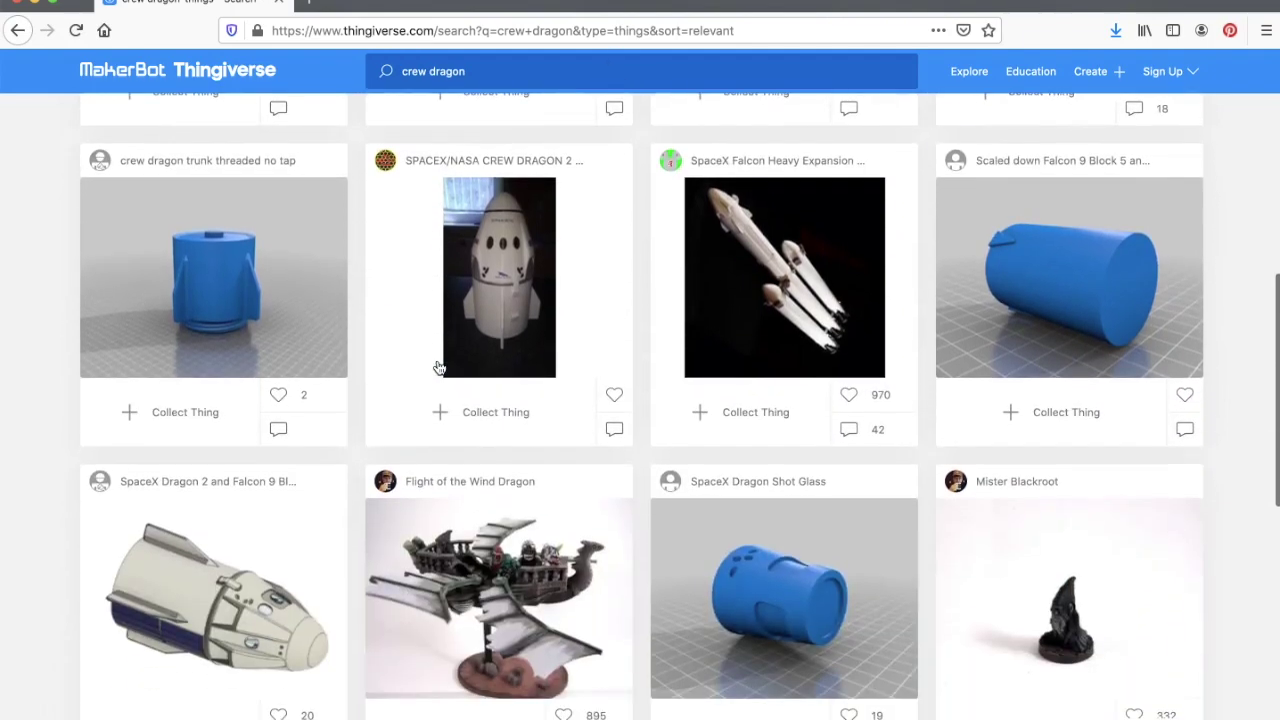
pyautogui.scroll(-8, 437, 368)
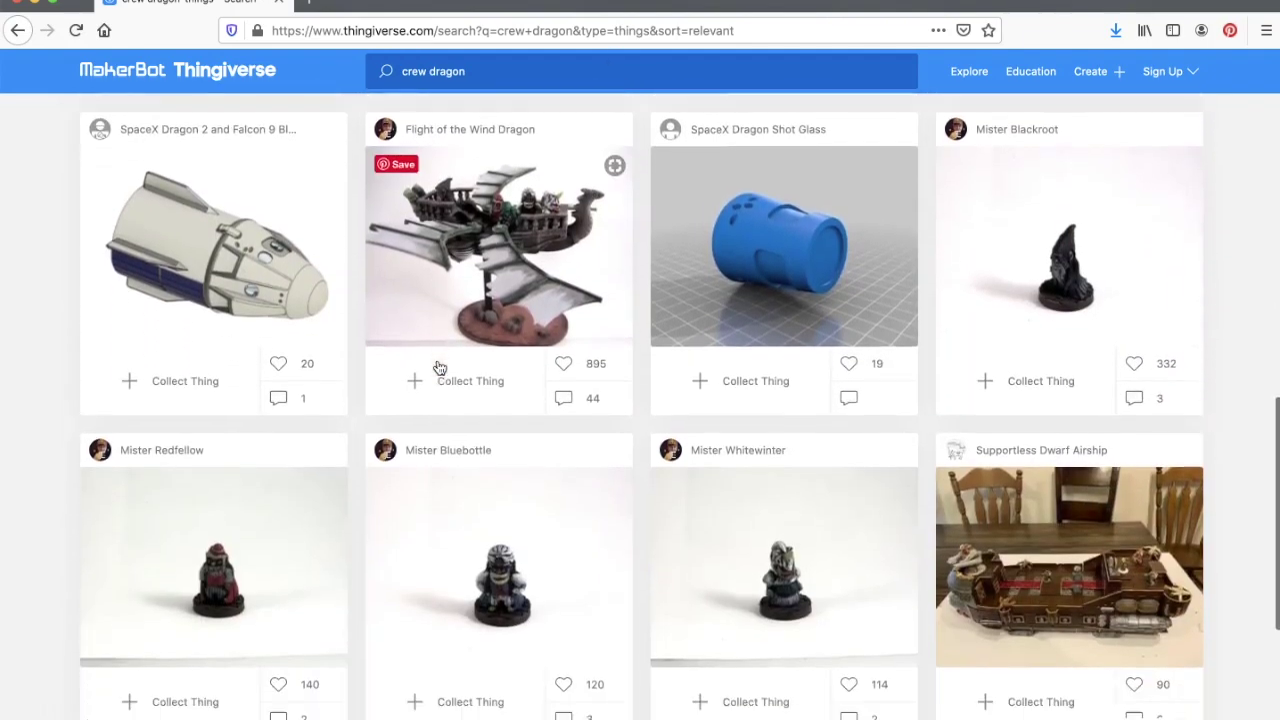
pyautogui.scroll(12, 437, 368)
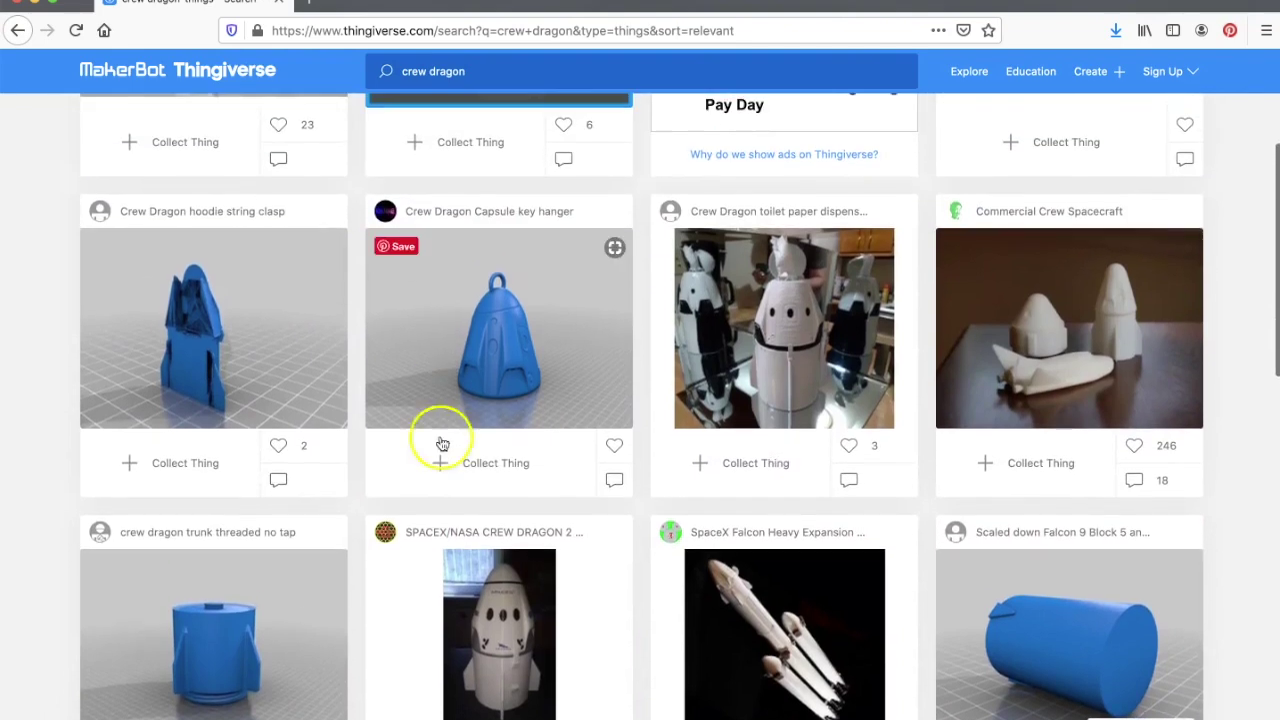
pyautogui.scroll(4, 405, 479)
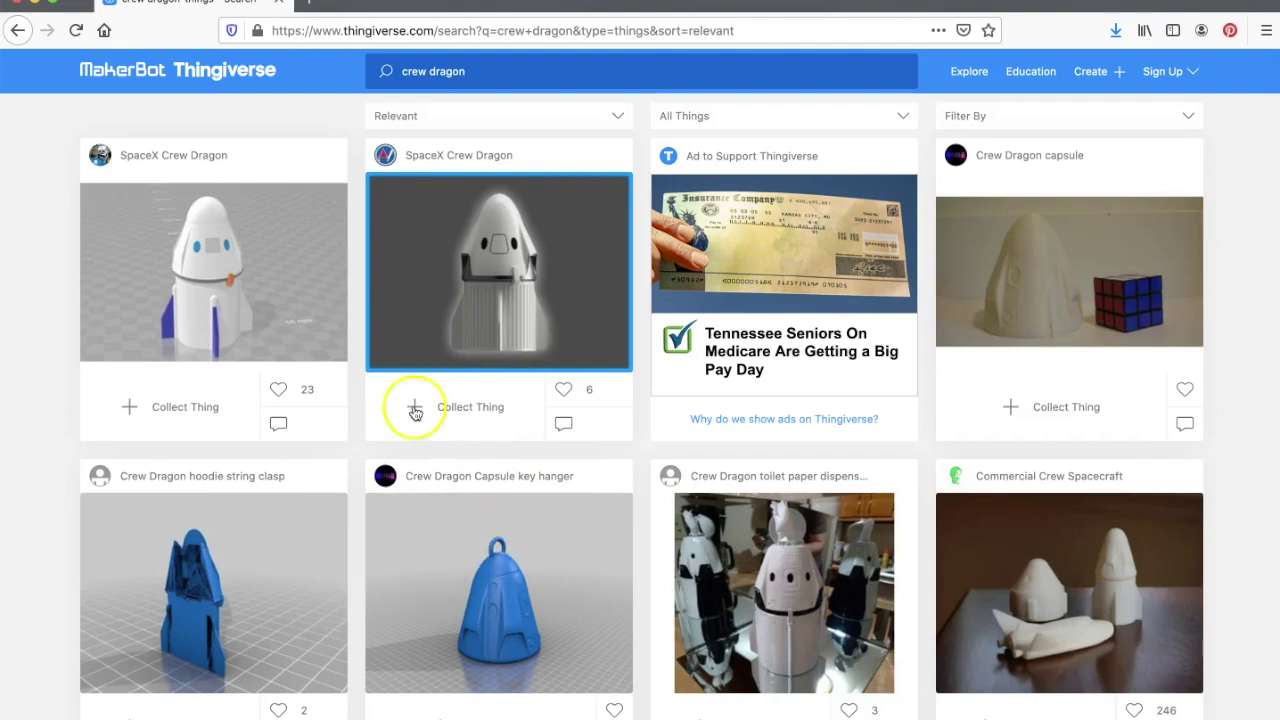
pyautogui.click(224, 287)
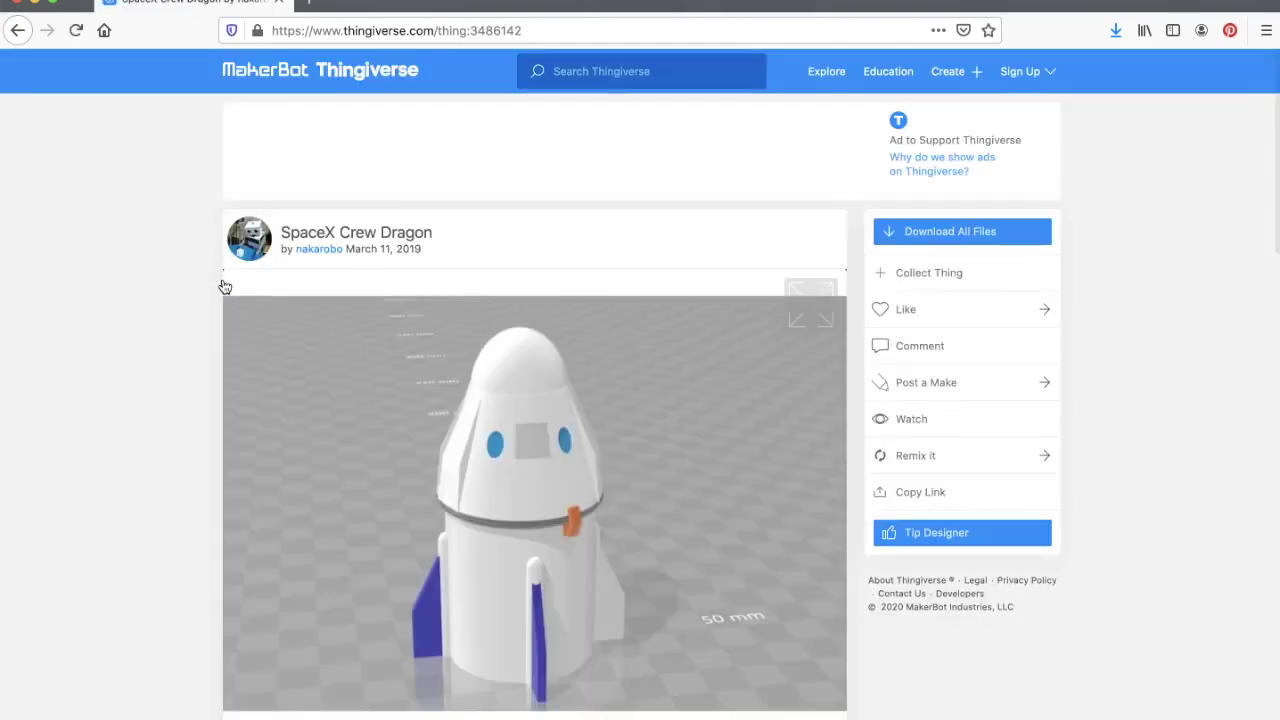
# Step: Step forward through the Crew Dragon photos to the capsule-in-hand shot
pyautogui.click(229, 286)
pyautogui.scroll(-3, 449, 455)
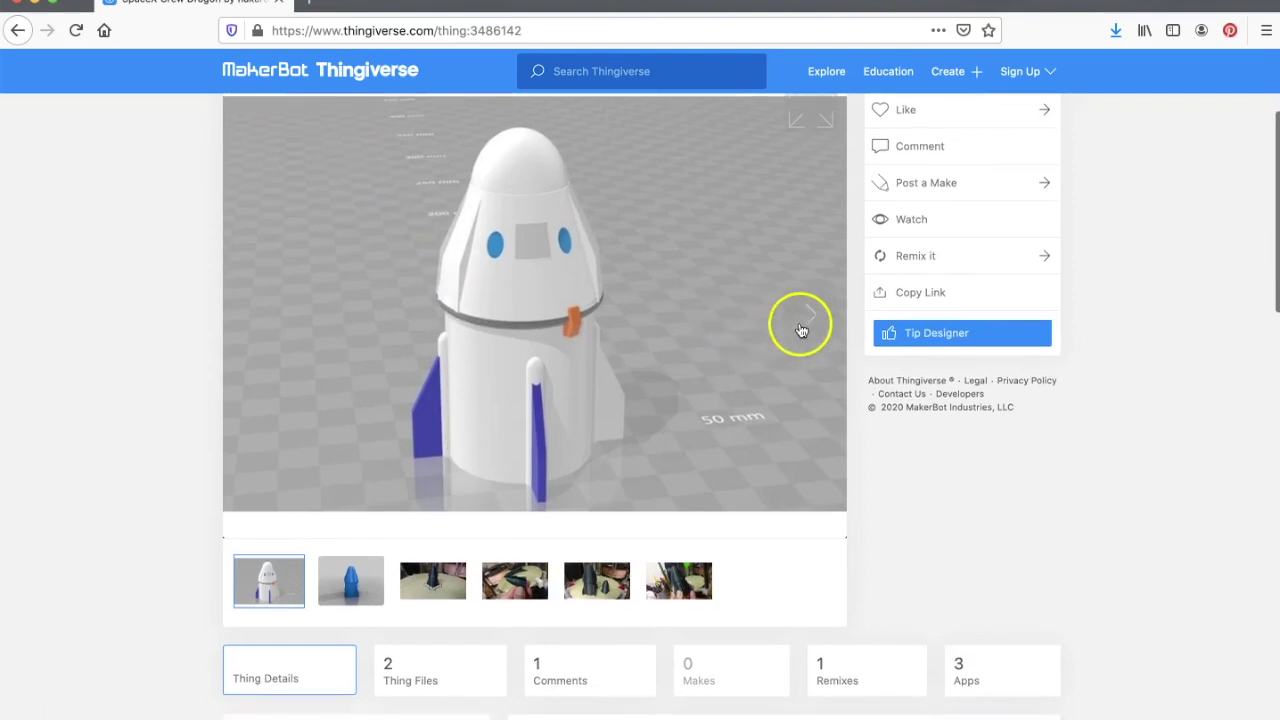
pyautogui.click(811, 322)
pyautogui.click(813, 322)
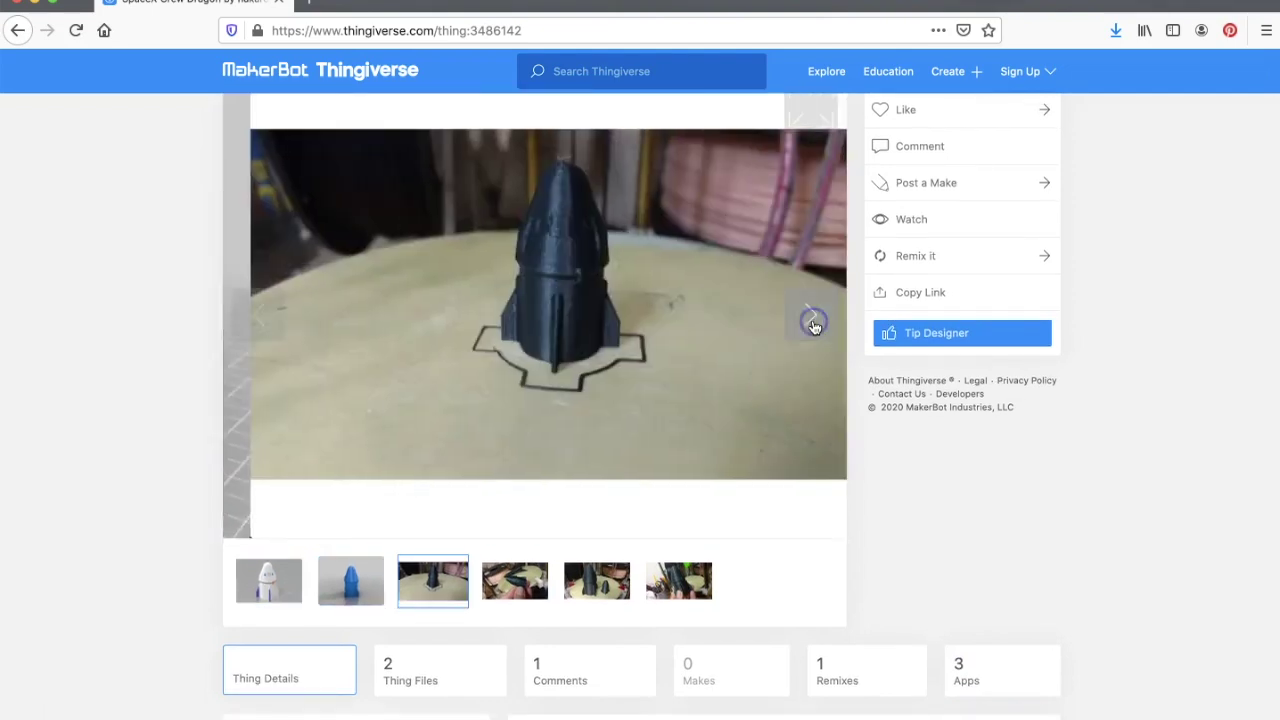
pyautogui.click(813, 322)
pyautogui.click(813, 322)
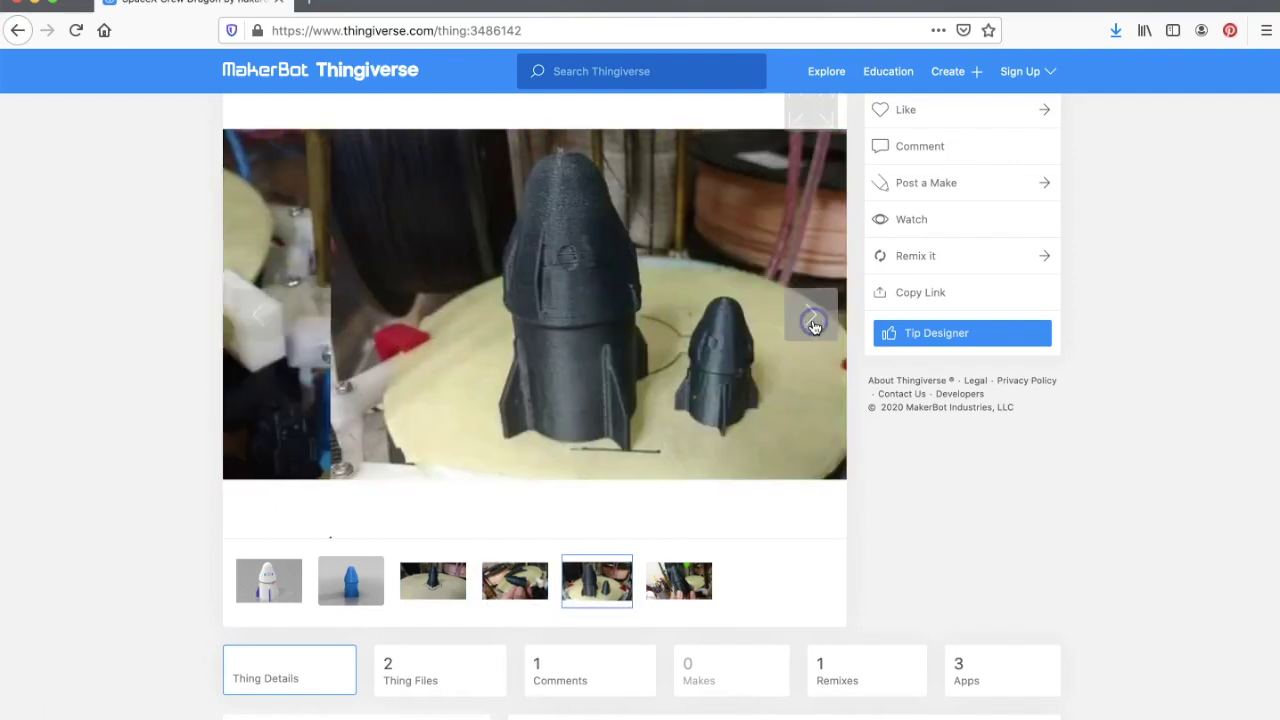
pyautogui.click(813, 322)
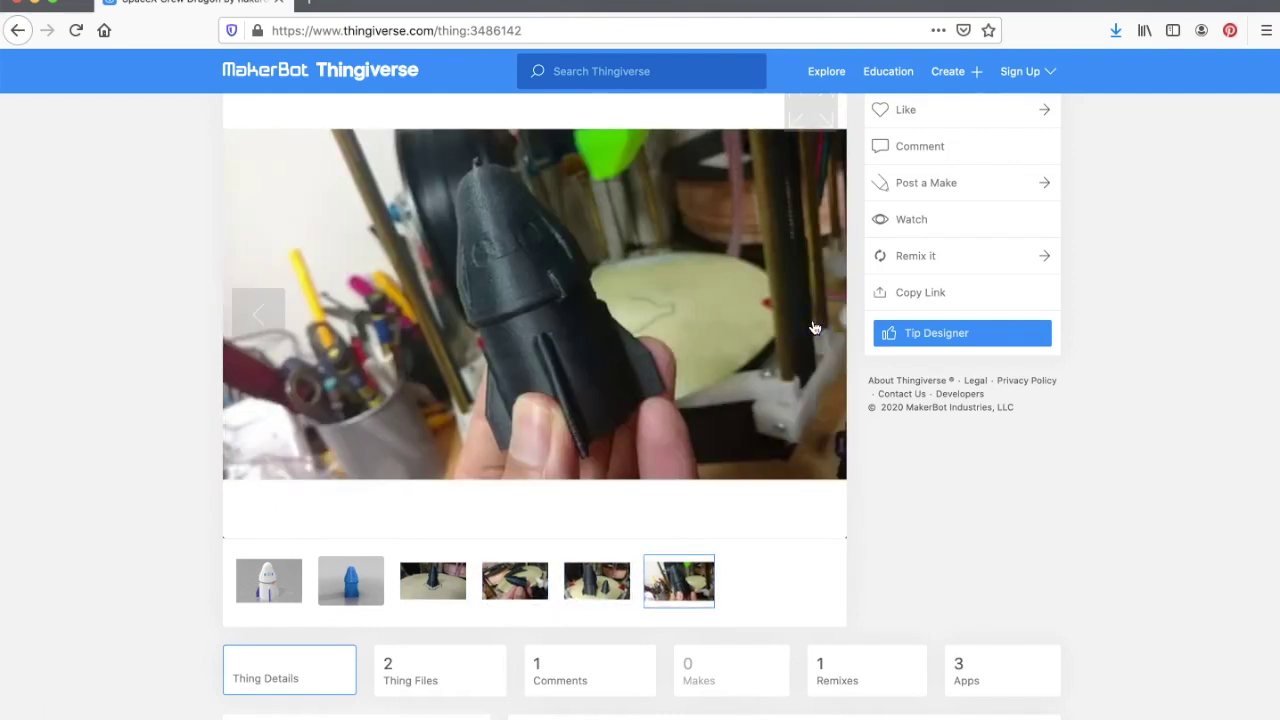
# Step: Step back through the photos to the first model image
pyautogui.click(258, 318)
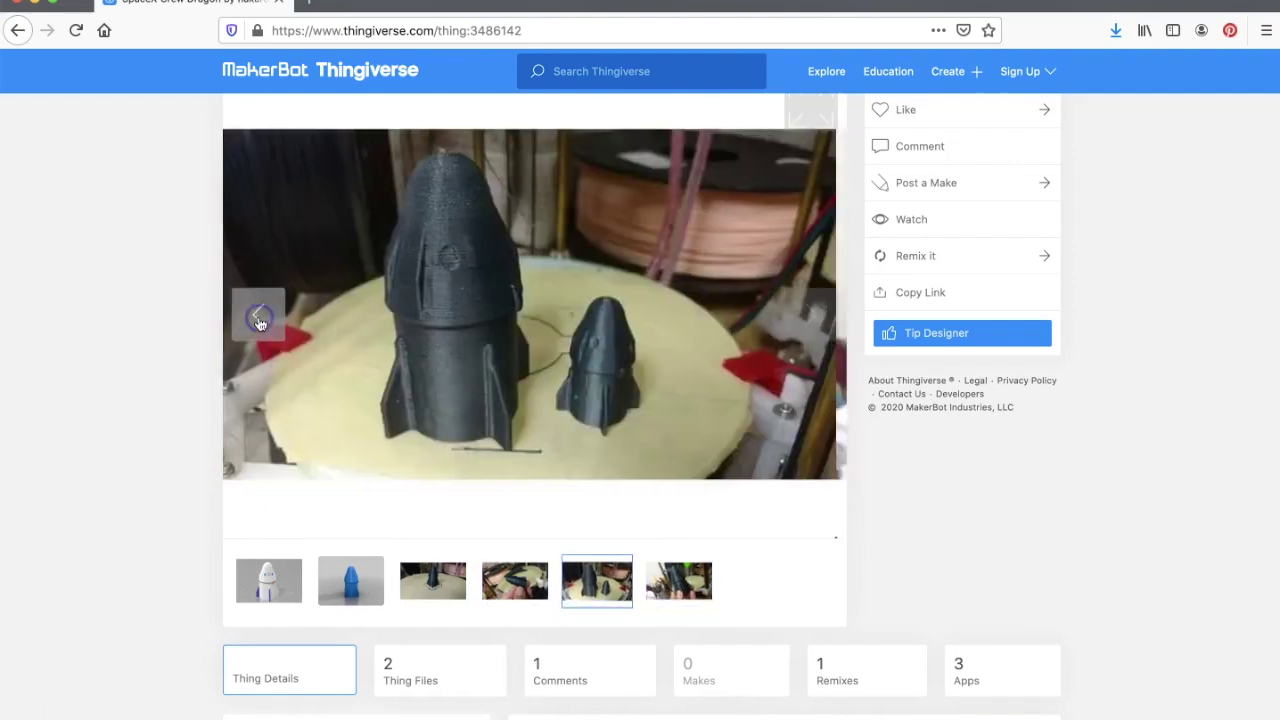
pyautogui.click(258, 318)
pyautogui.click(258, 320)
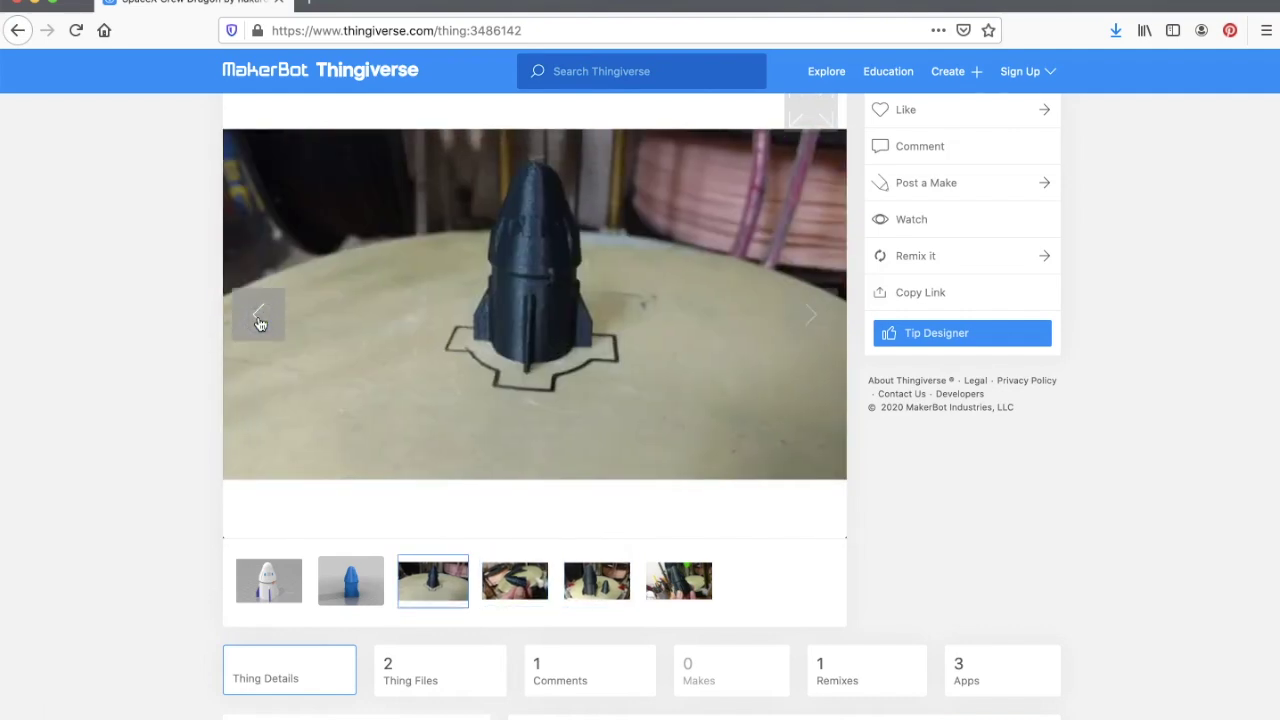
pyautogui.click(258, 318)
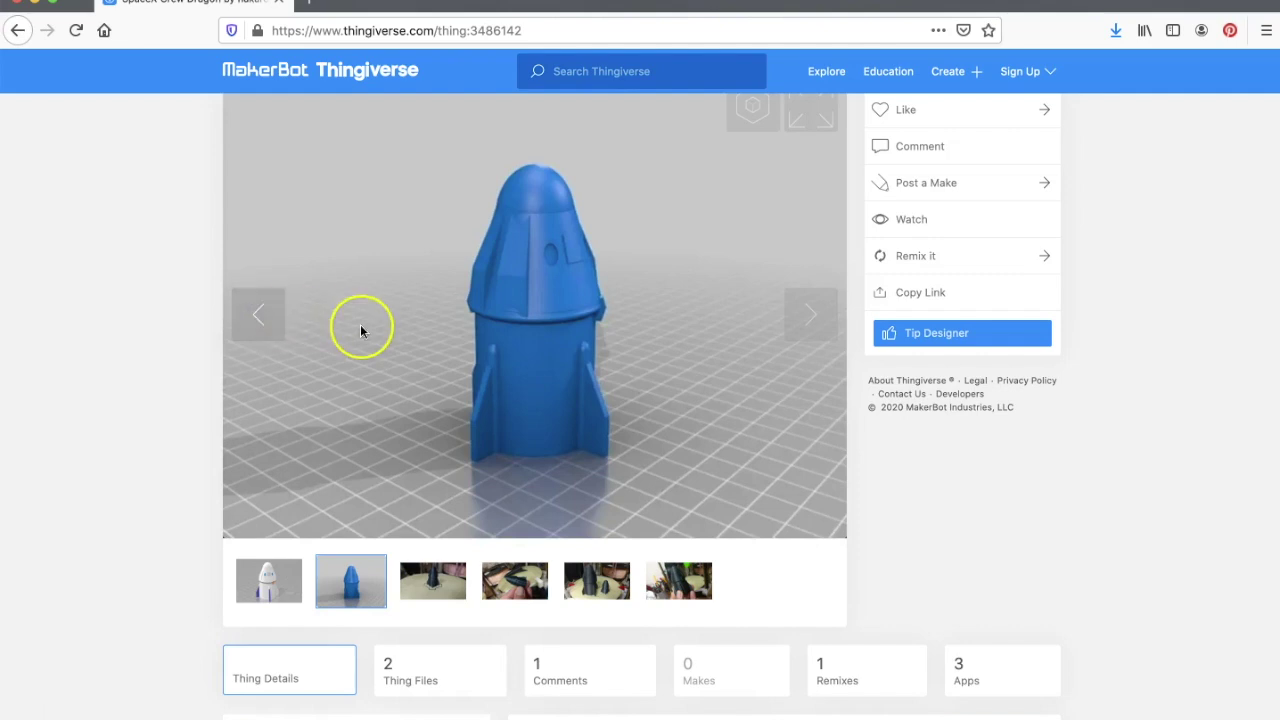
pyautogui.click(265, 318)
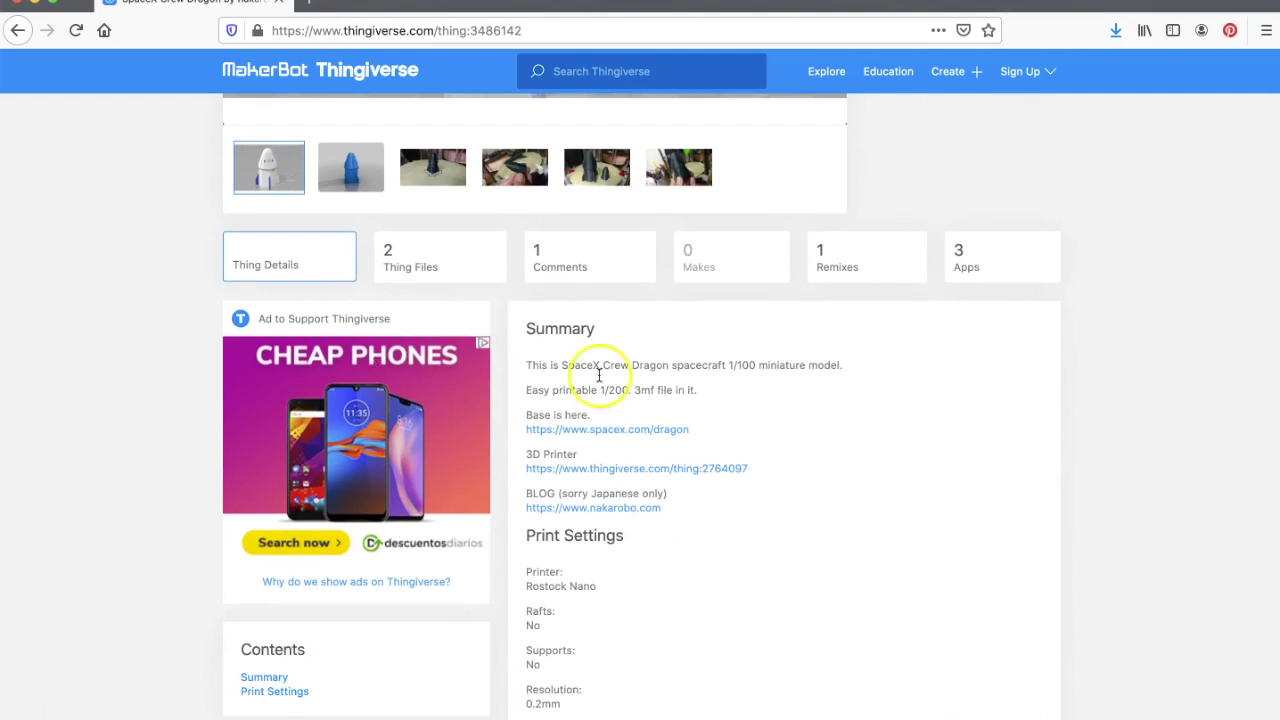
# Step: Read through the Crew Dragon's Summary and Print Settings, then show its Comments section
pyautogui.scroll(-2, 632, 387)
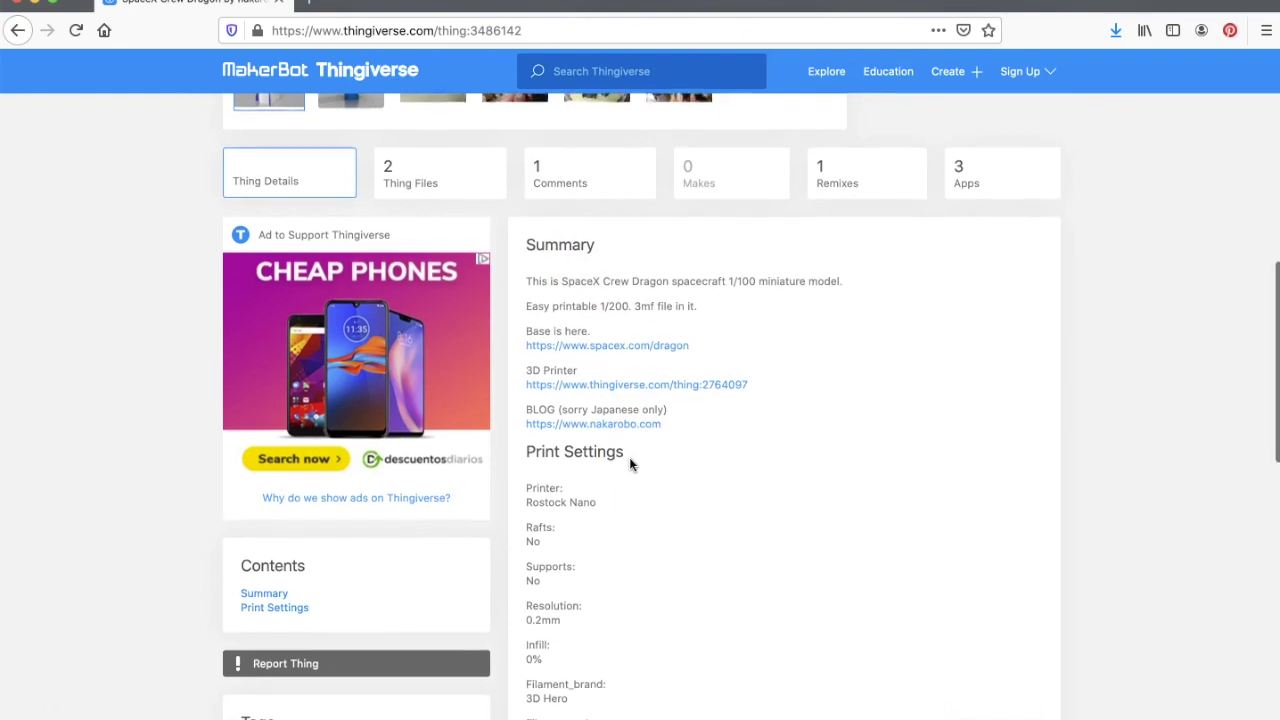
pyautogui.scroll(-1, 629, 457)
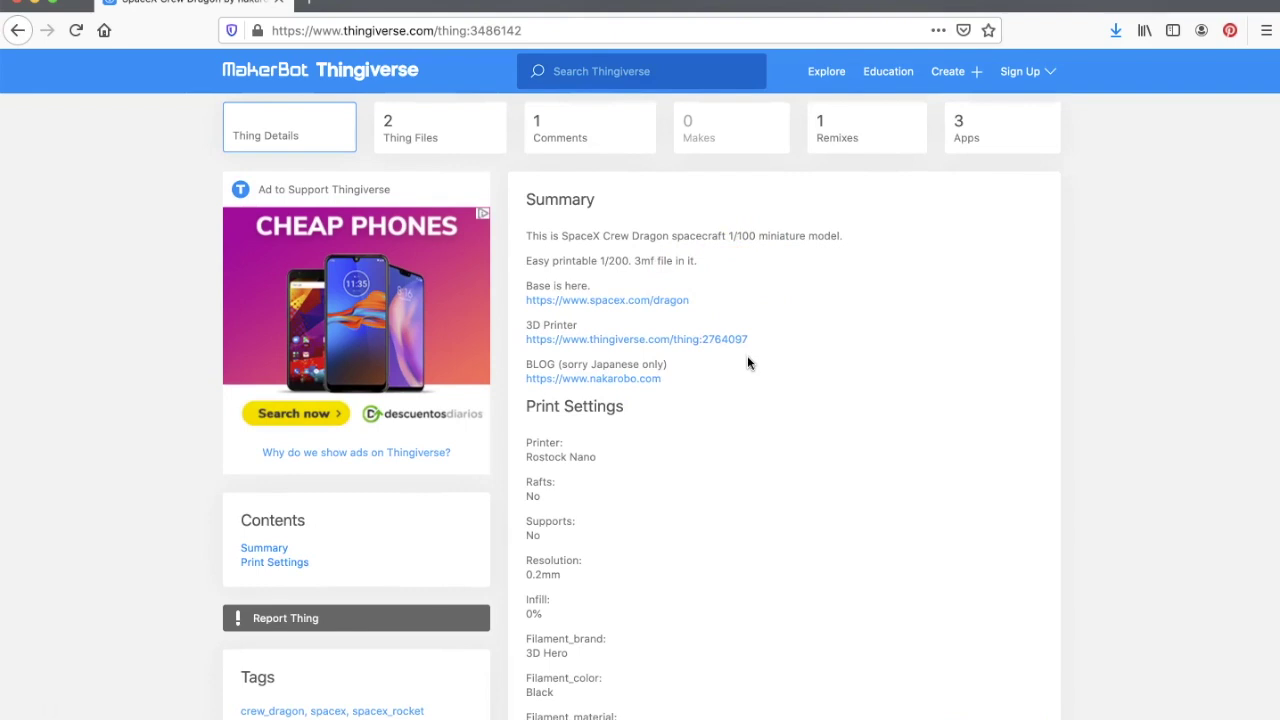
pyautogui.scroll(-1, 740, 447)
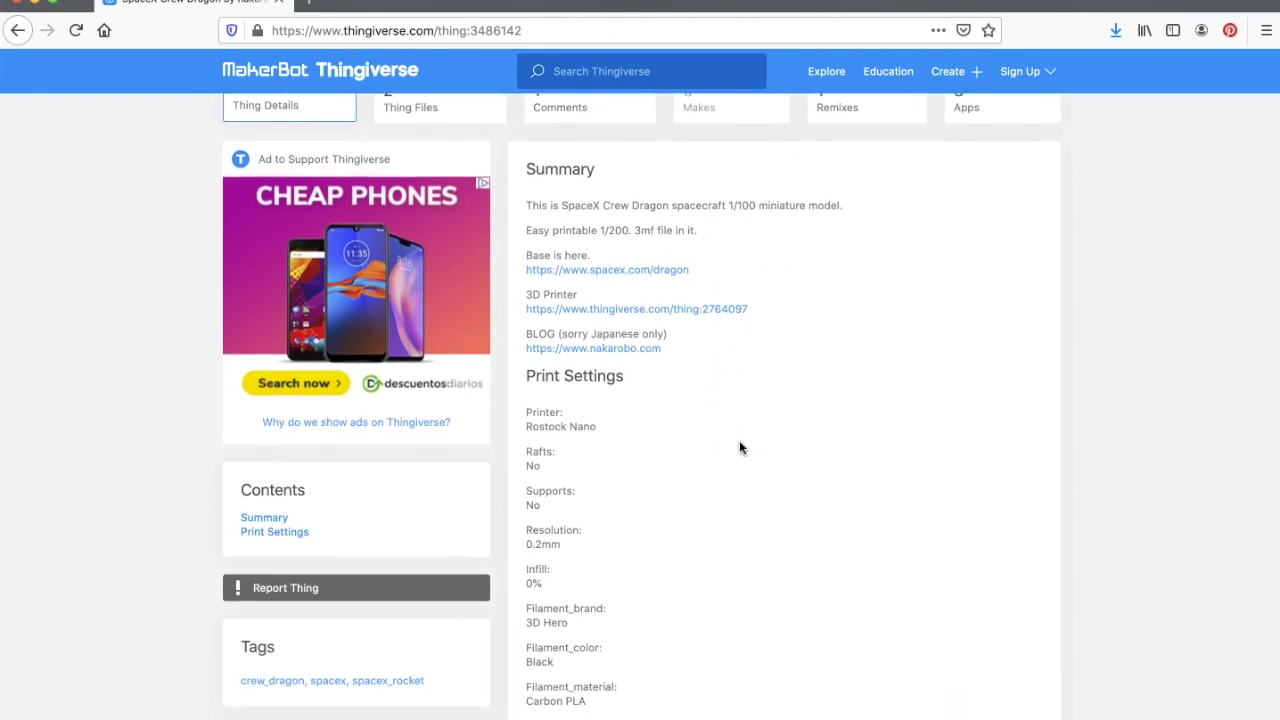
pyautogui.scroll(-1, 740, 447)
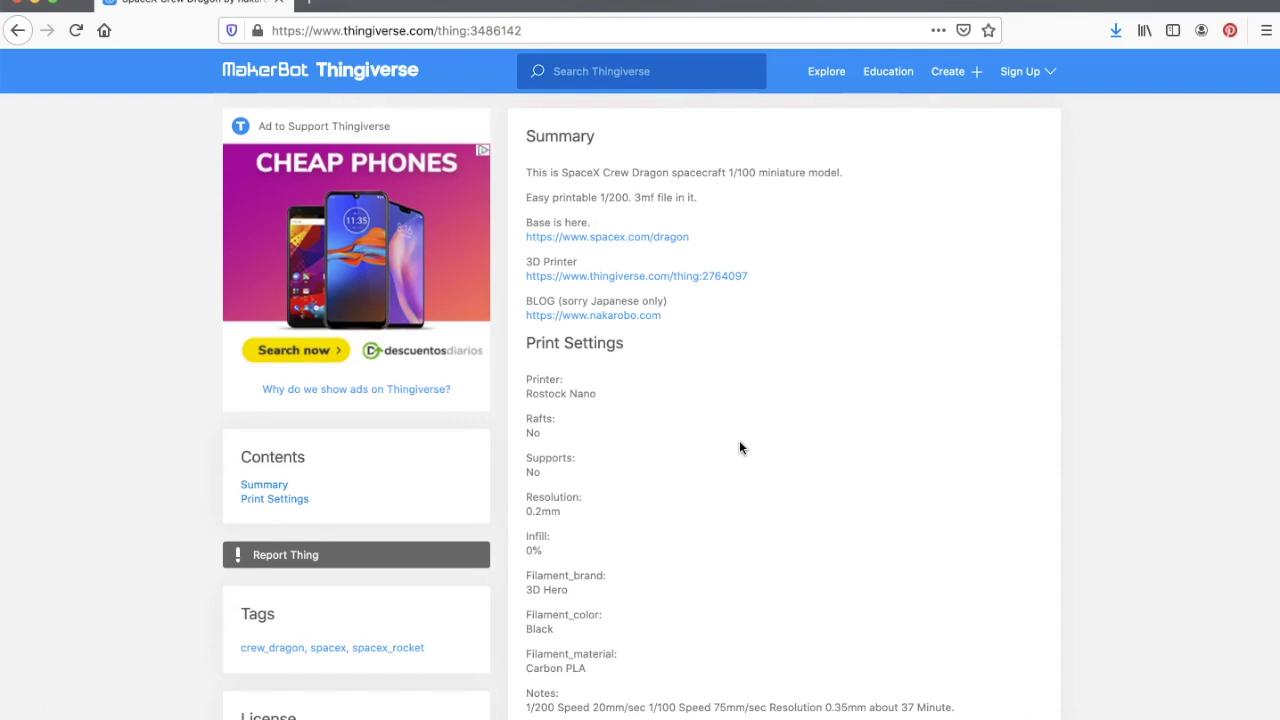
pyautogui.click(694, 484)
pyautogui.scroll(3, 694, 486)
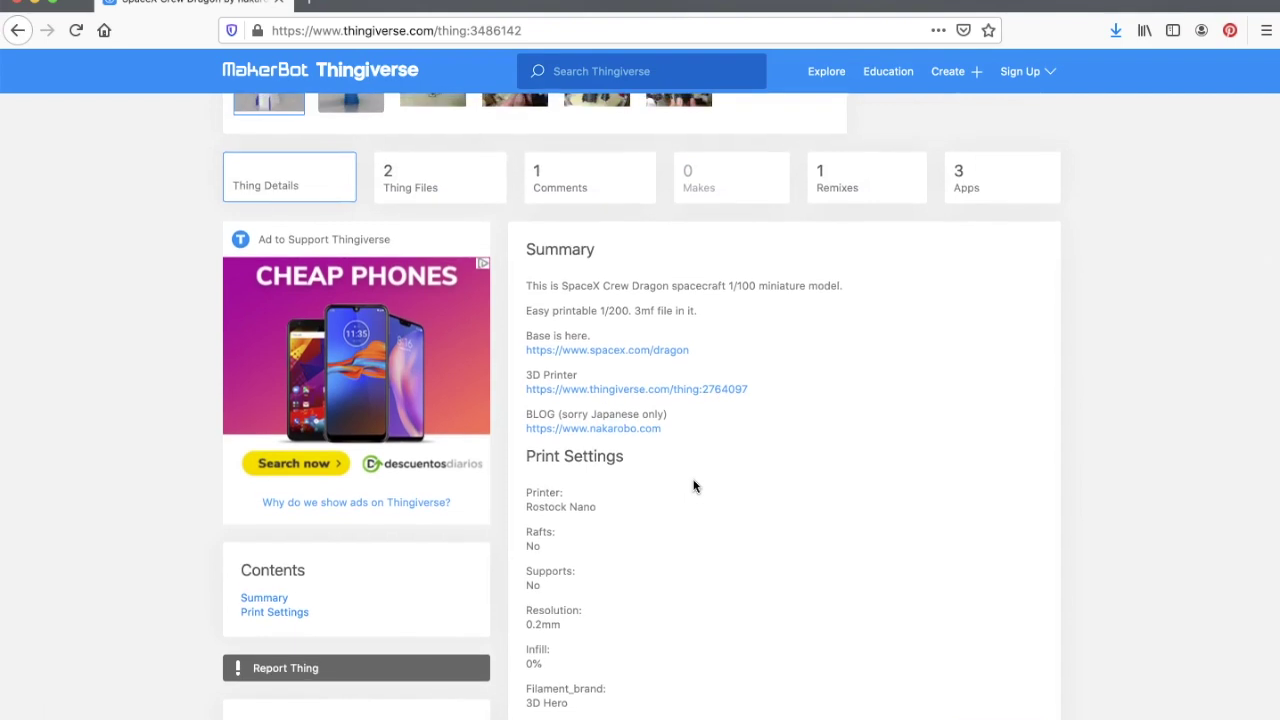
pyautogui.scroll(-4, 694, 486)
pyautogui.click(616, 410)
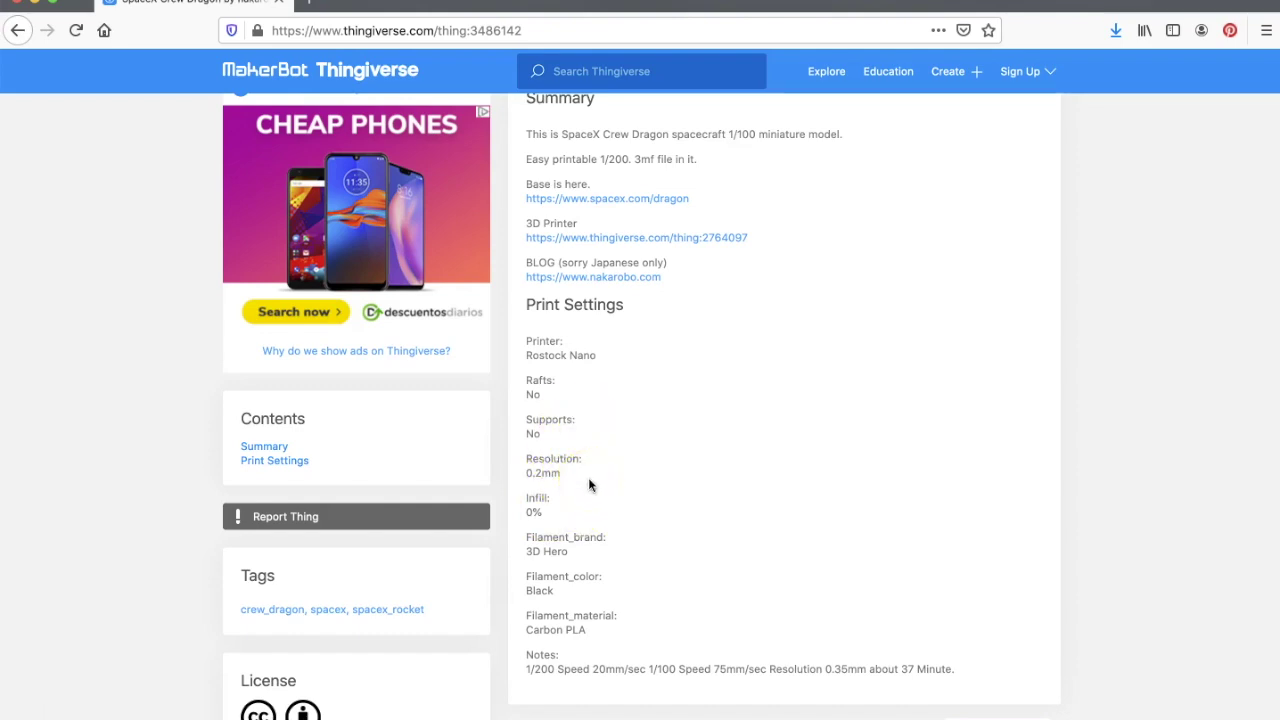
pyautogui.scroll(4, 588, 485)
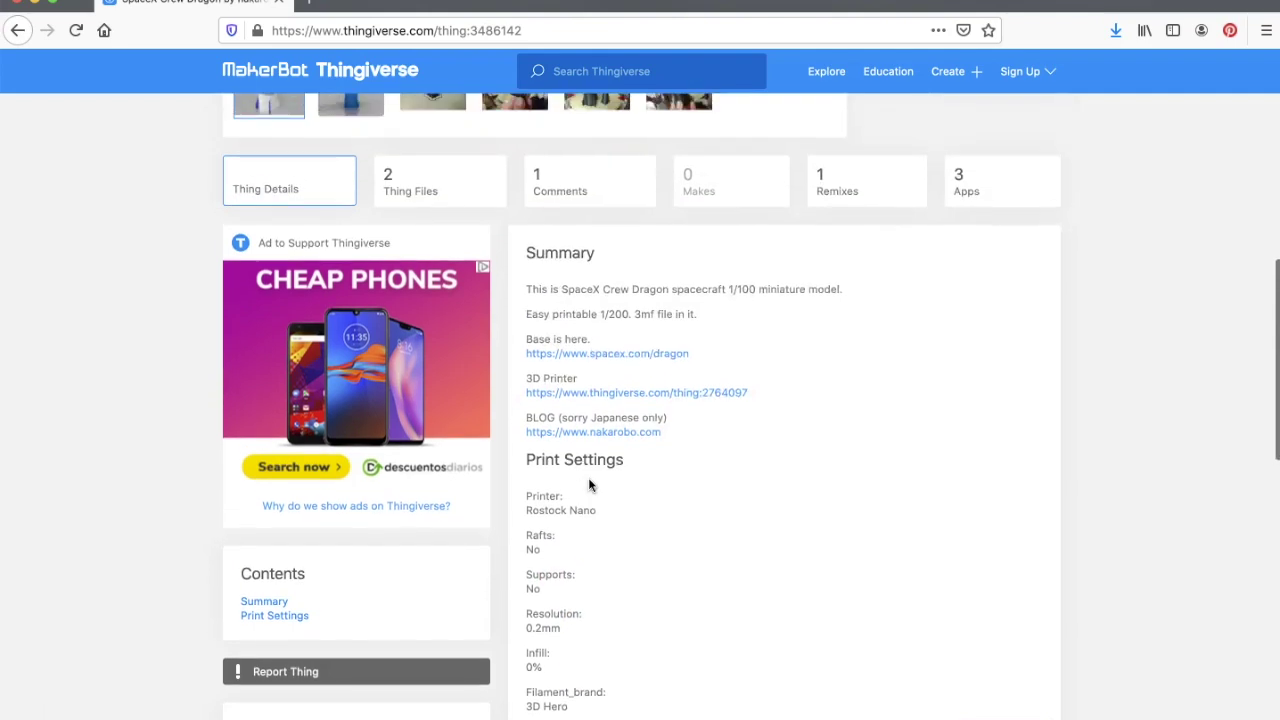
pyautogui.scroll(3, 589, 479)
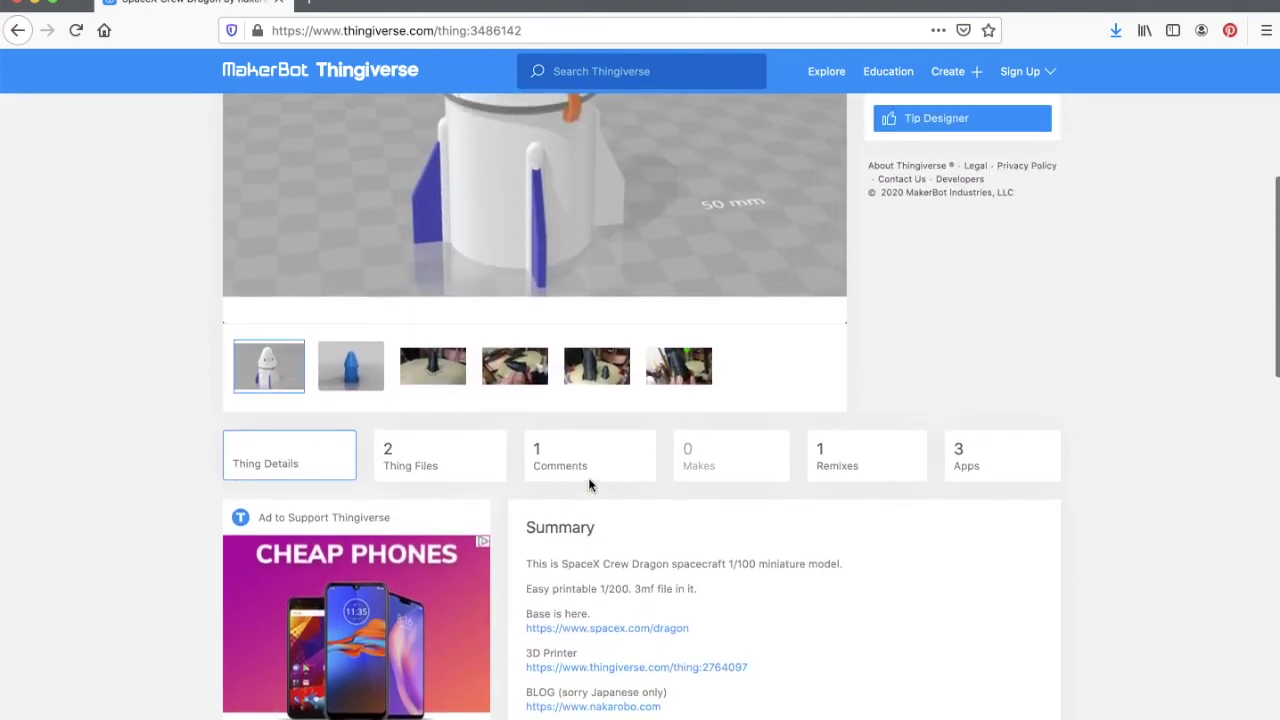
pyautogui.click(566, 464)
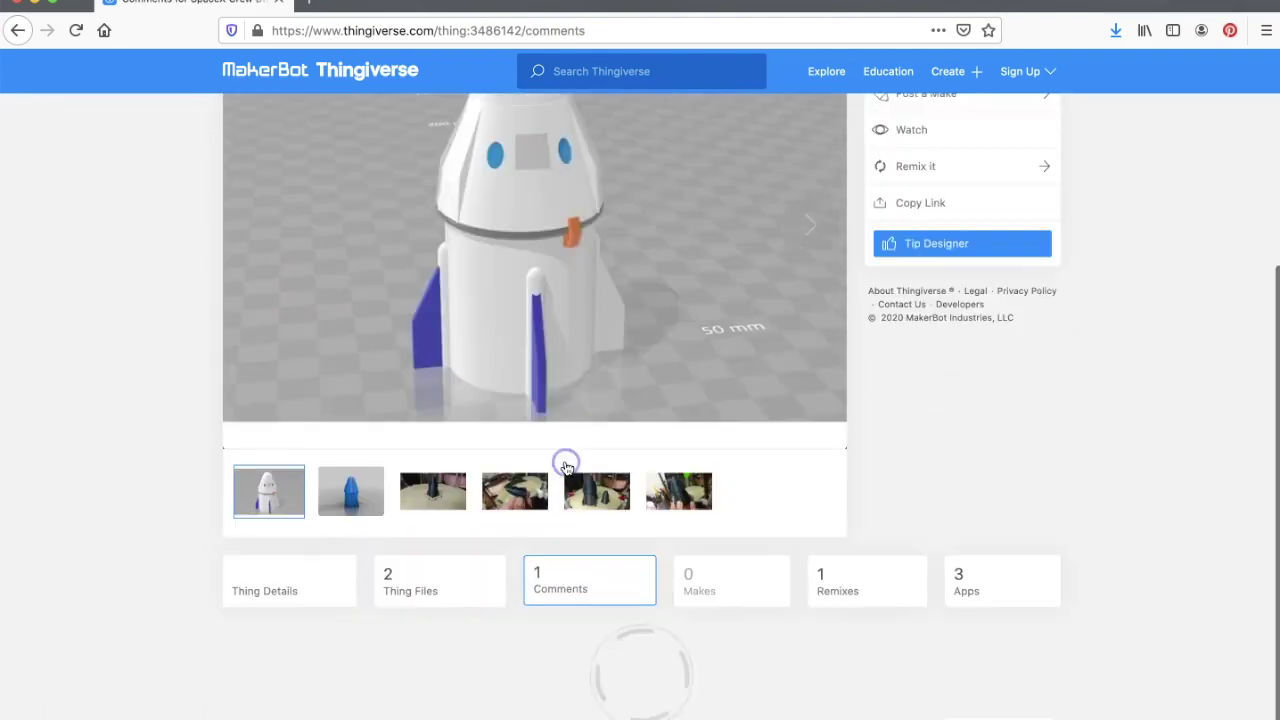
# Step: Read the single comment about a 125% scale print, then go back to Thing Details
pyautogui.scroll(-3, 566, 467)
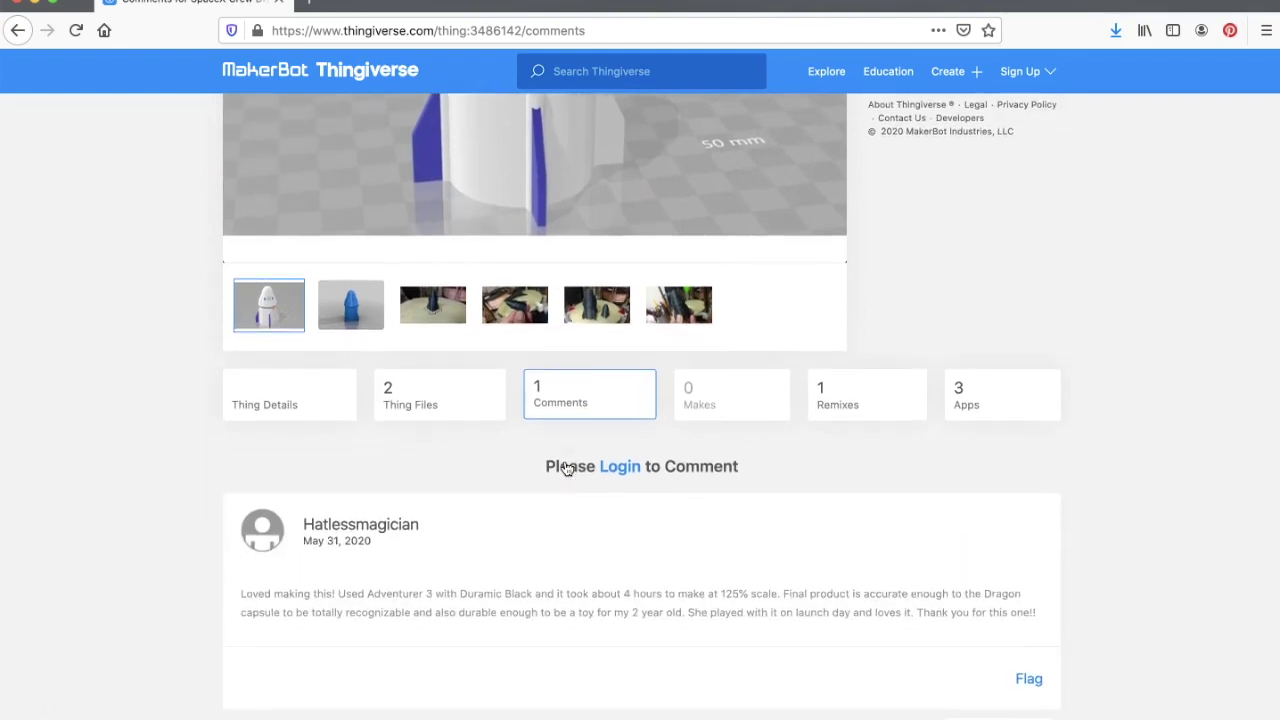
pyautogui.click(547, 583)
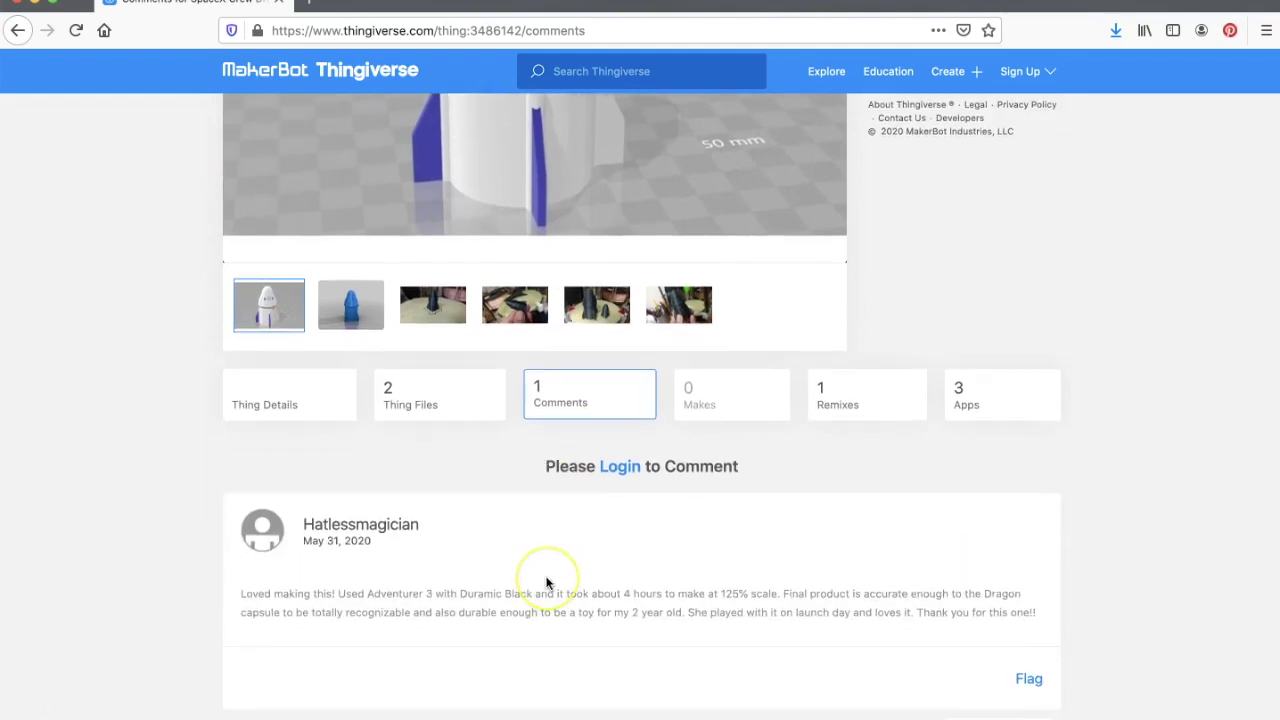
pyautogui.scroll(2, 547, 583)
pyautogui.scroll(-2, 547, 583)
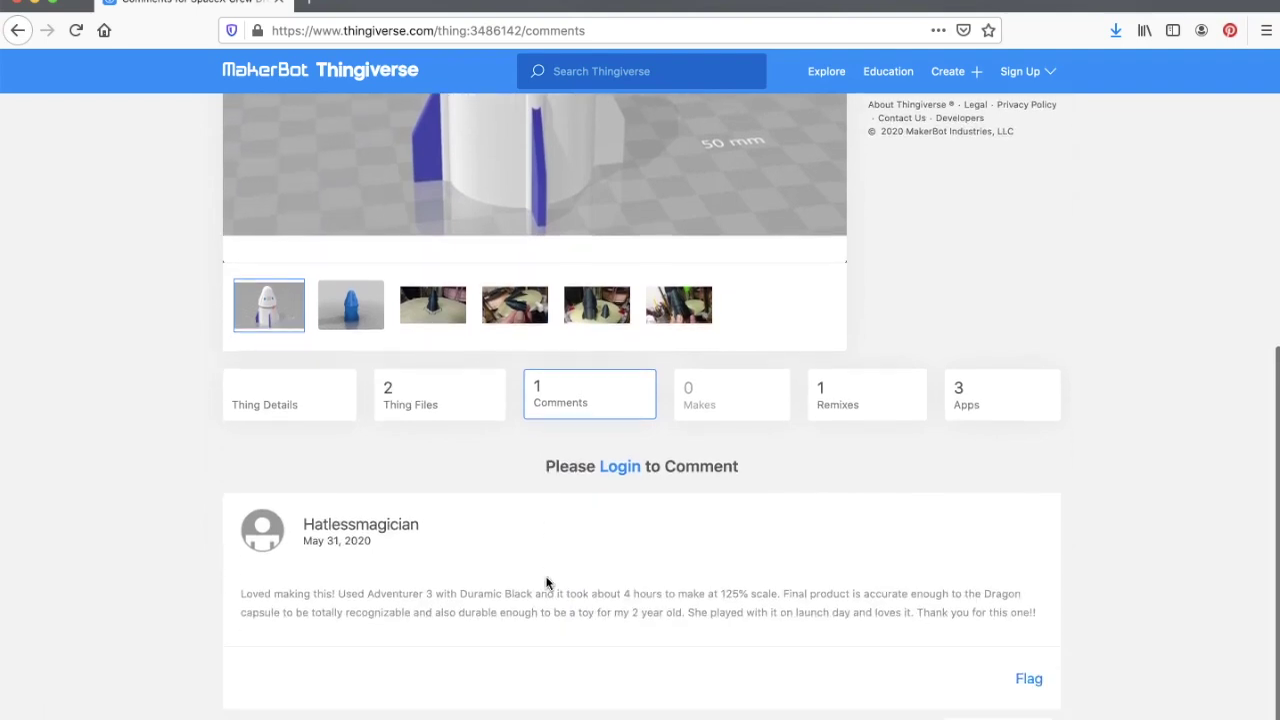
pyautogui.click(538, 580)
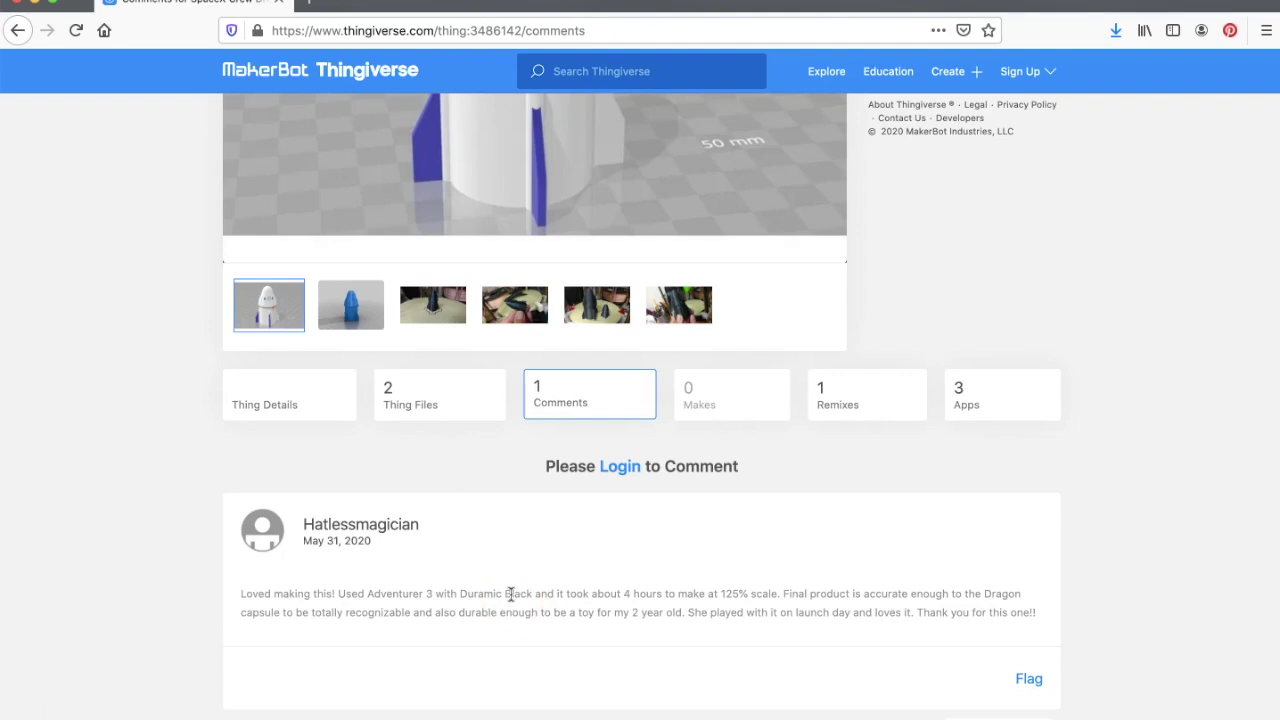
pyautogui.scroll(4, 510, 594)
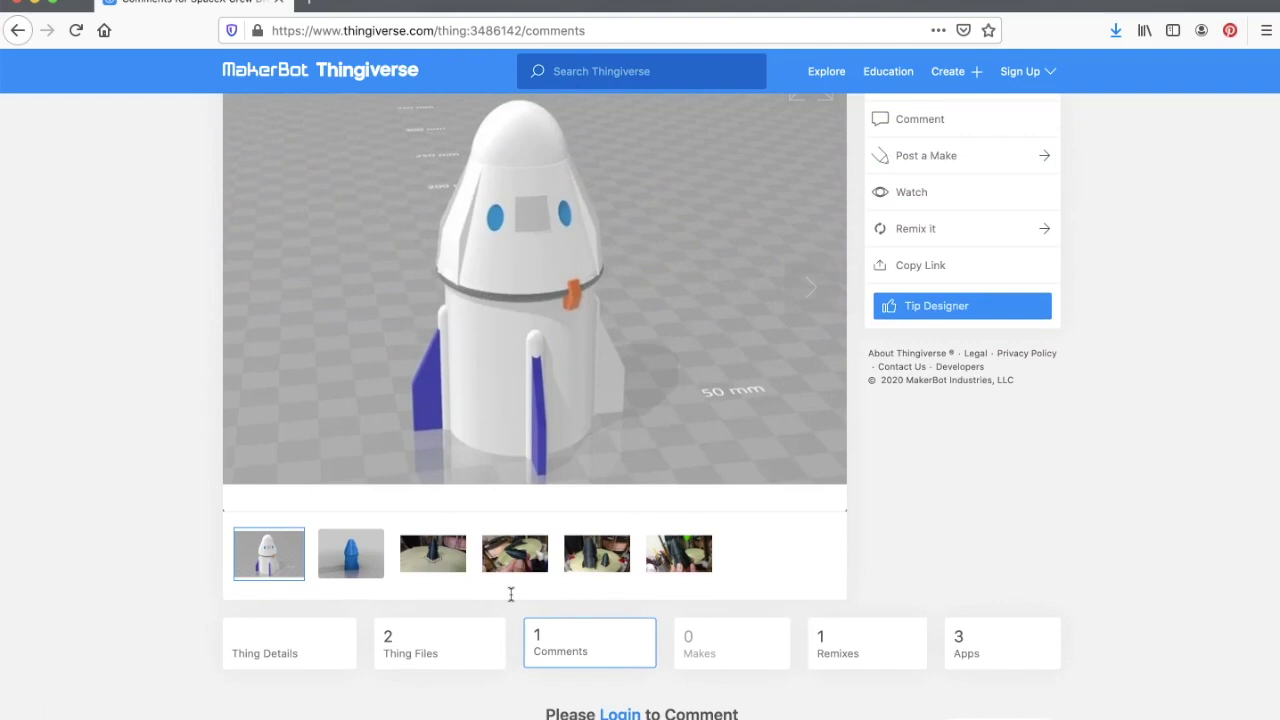
pyautogui.scroll(3, 510, 594)
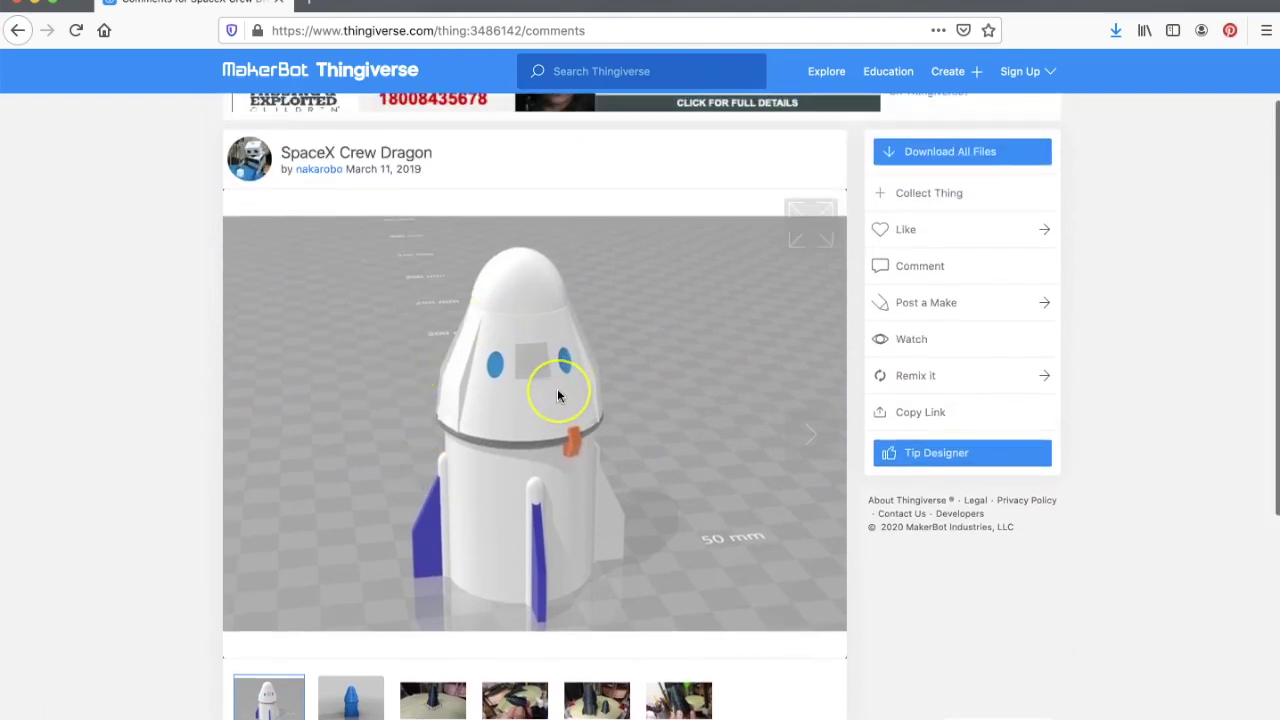
pyautogui.scroll(-6, 557, 396)
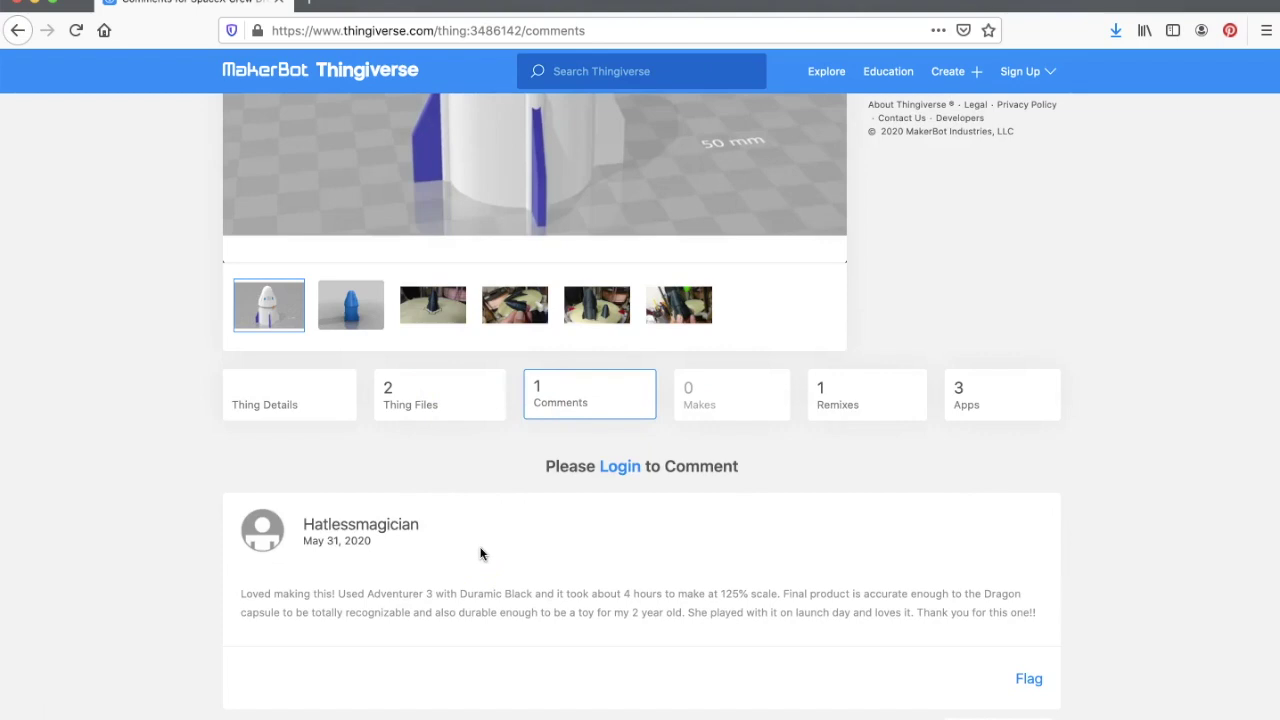
pyautogui.scroll(7, 480, 553)
pyautogui.hotkey('alt', 'Left')
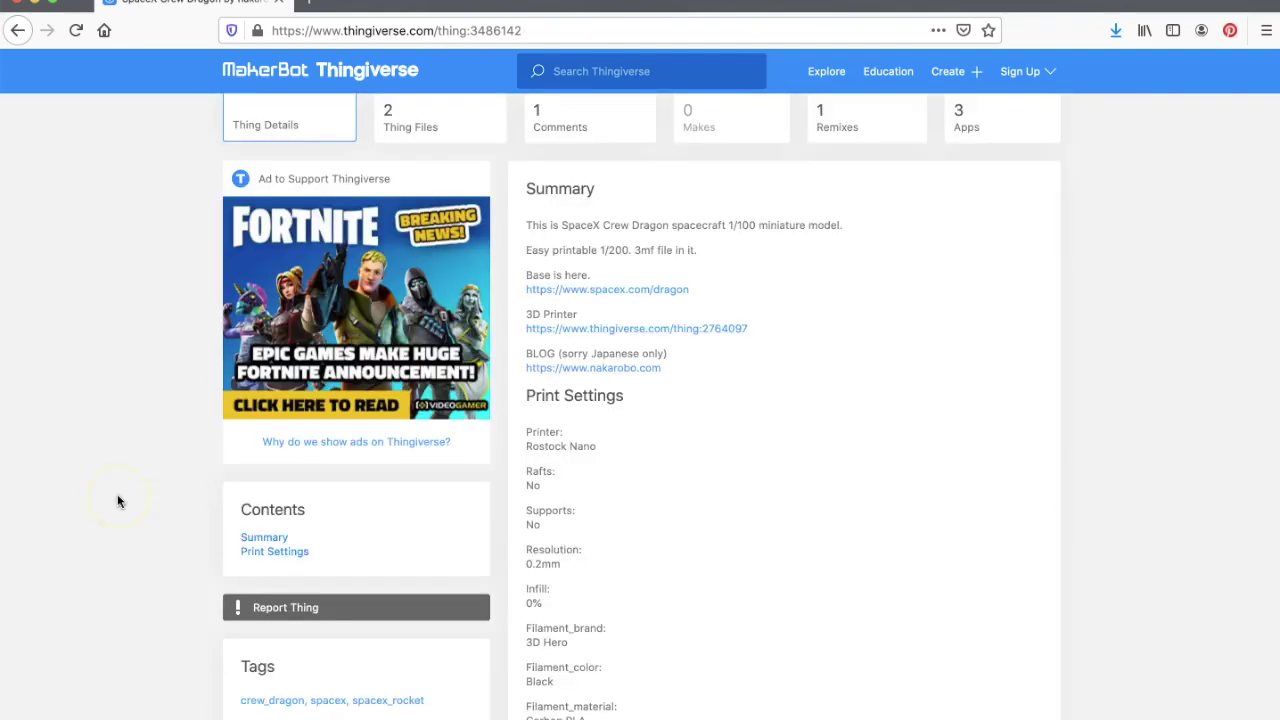
pyautogui.scroll(4, 166, 366)
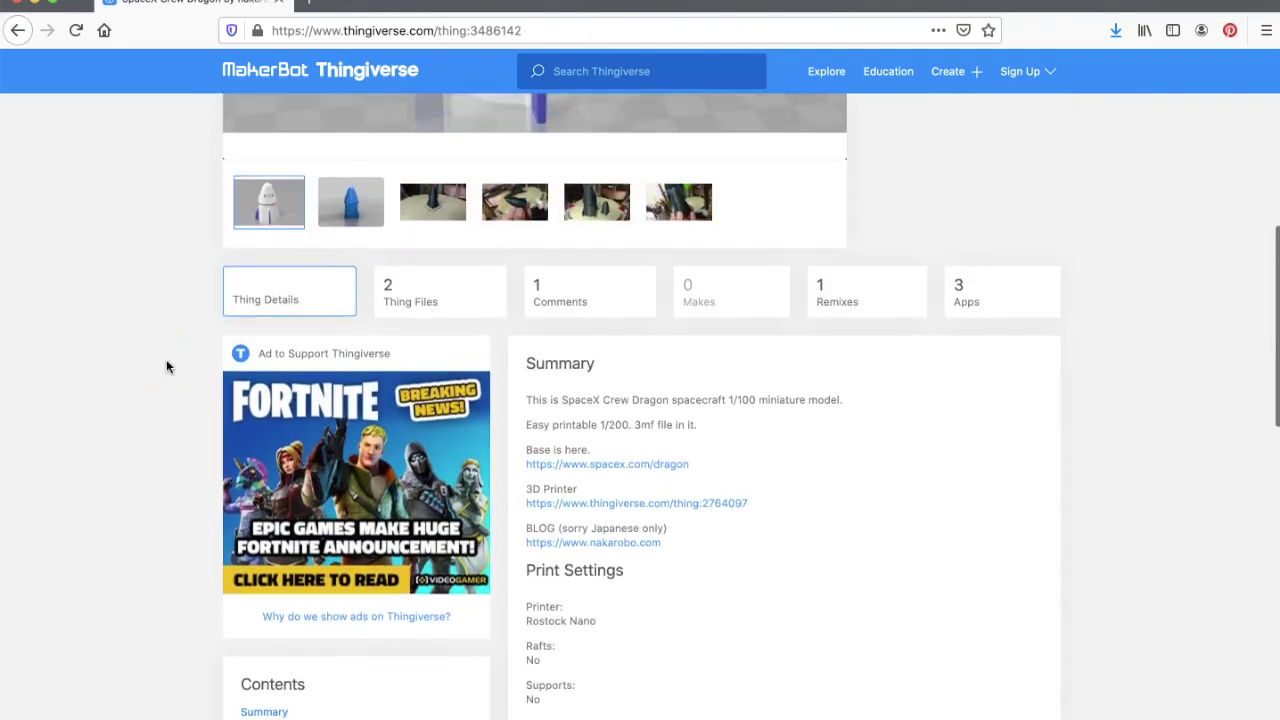
pyautogui.scroll(2, 166, 366)
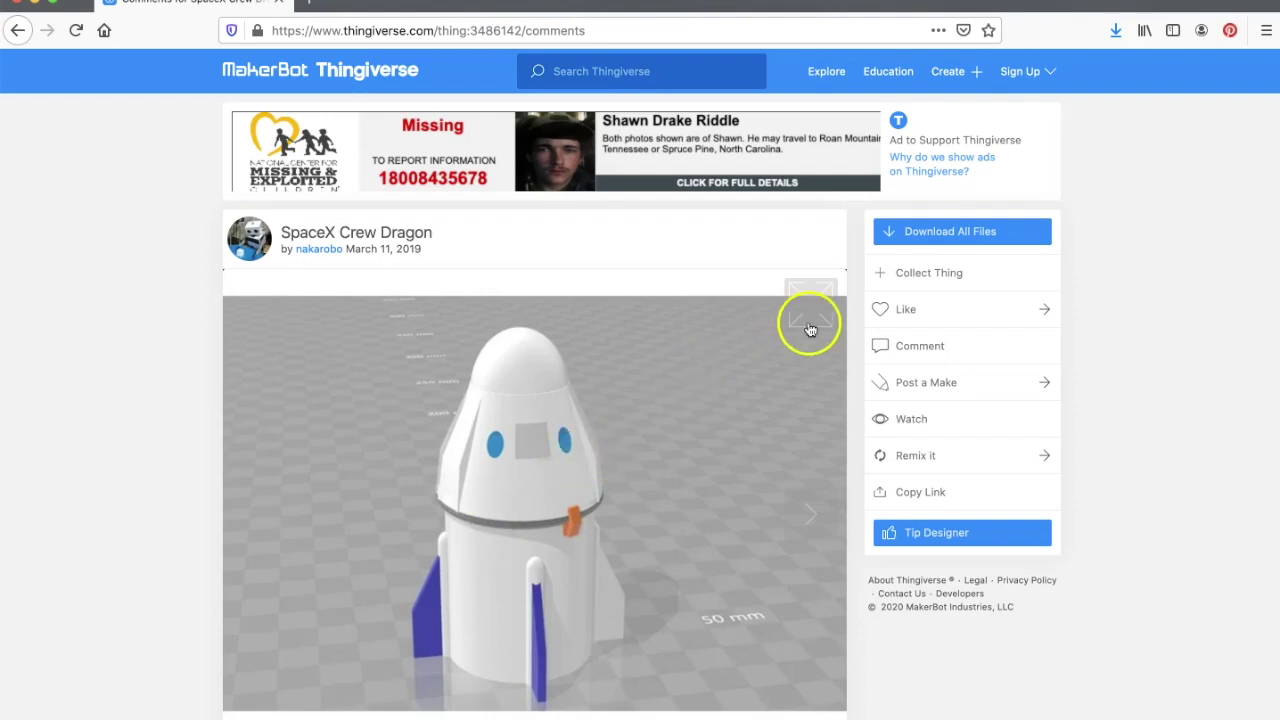
# Step: Save all Crew Dragon files as SpaceX_Crew_Dragon.zip and bring up a Finder window
pyautogui.click(930, 233)
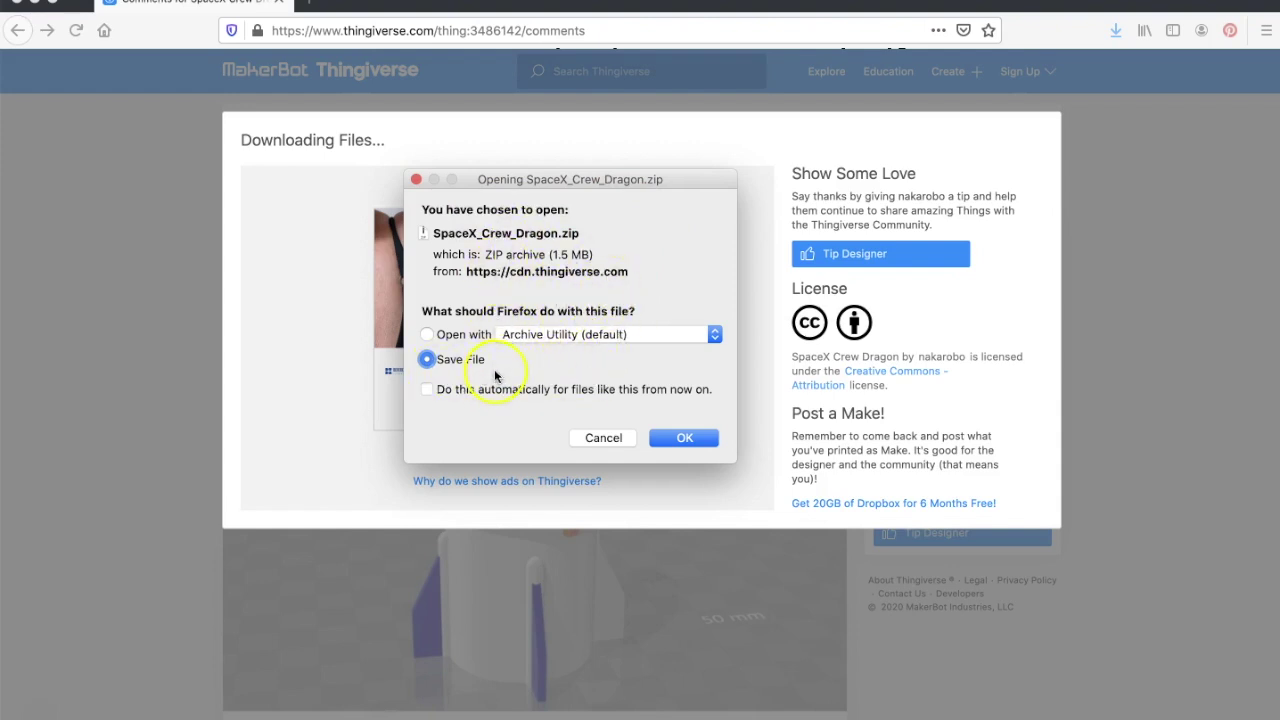
pyautogui.click(685, 439)
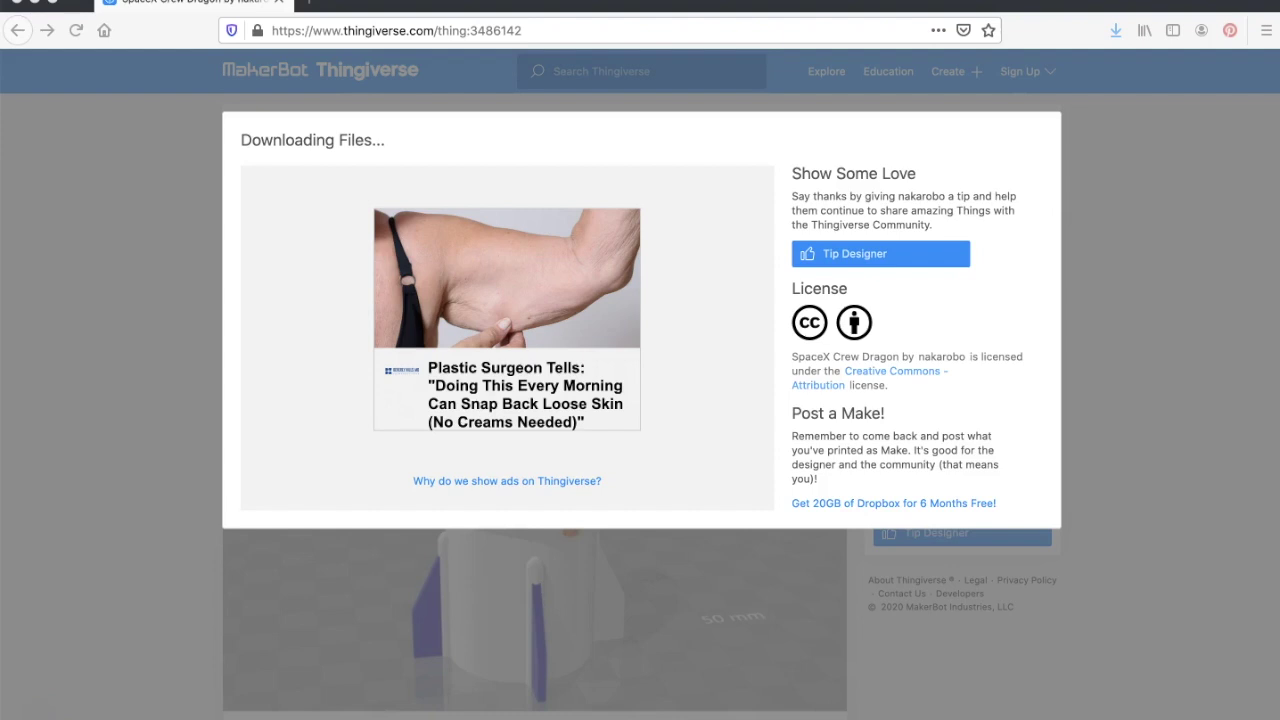
pyautogui.moveTo(50, 710)
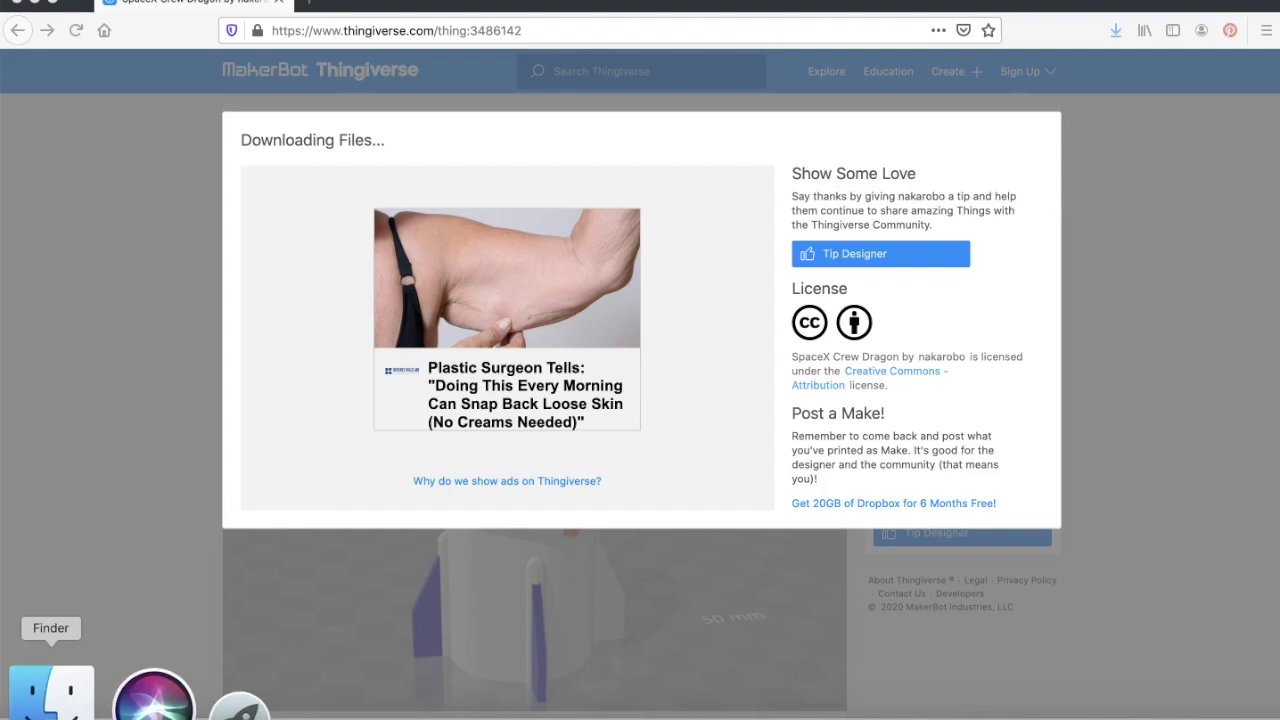
pyautogui.click(50, 695)
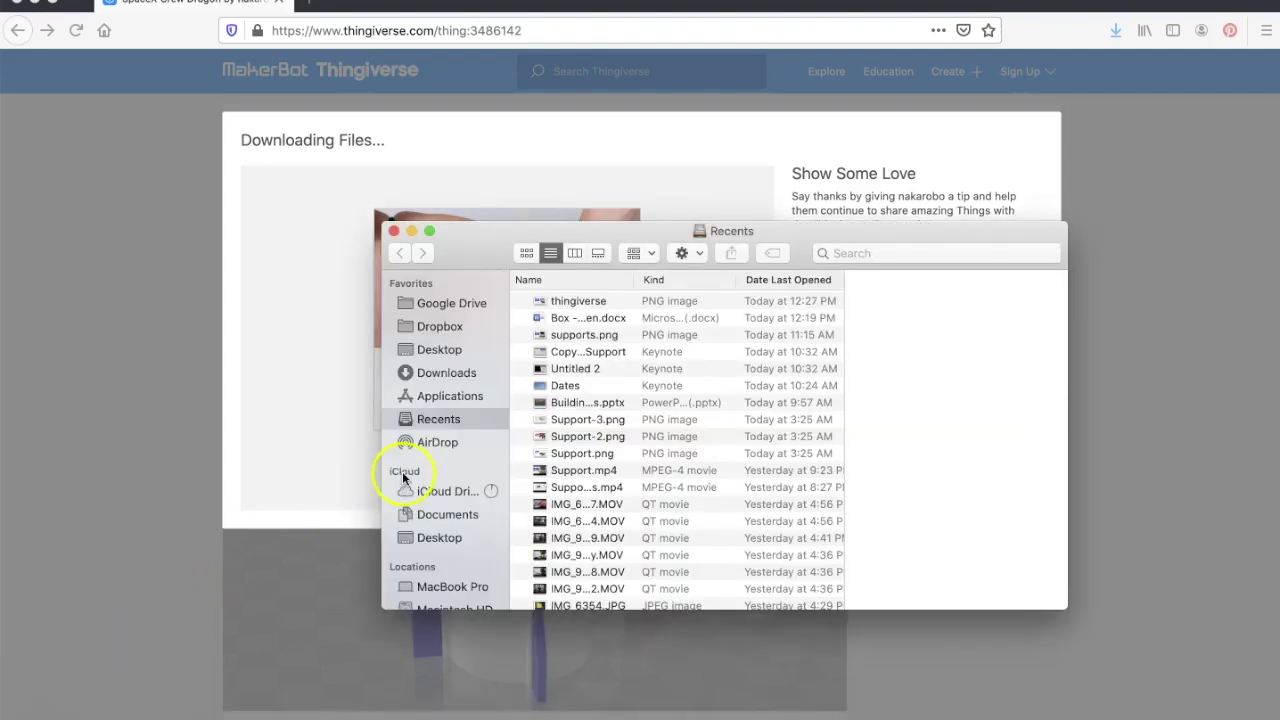
# Step: In Downloads, extract SpaceX_Crew_Dragon.zip into a SpaceX_Crew_Dragon folder
pyautogui.click(438, 374)
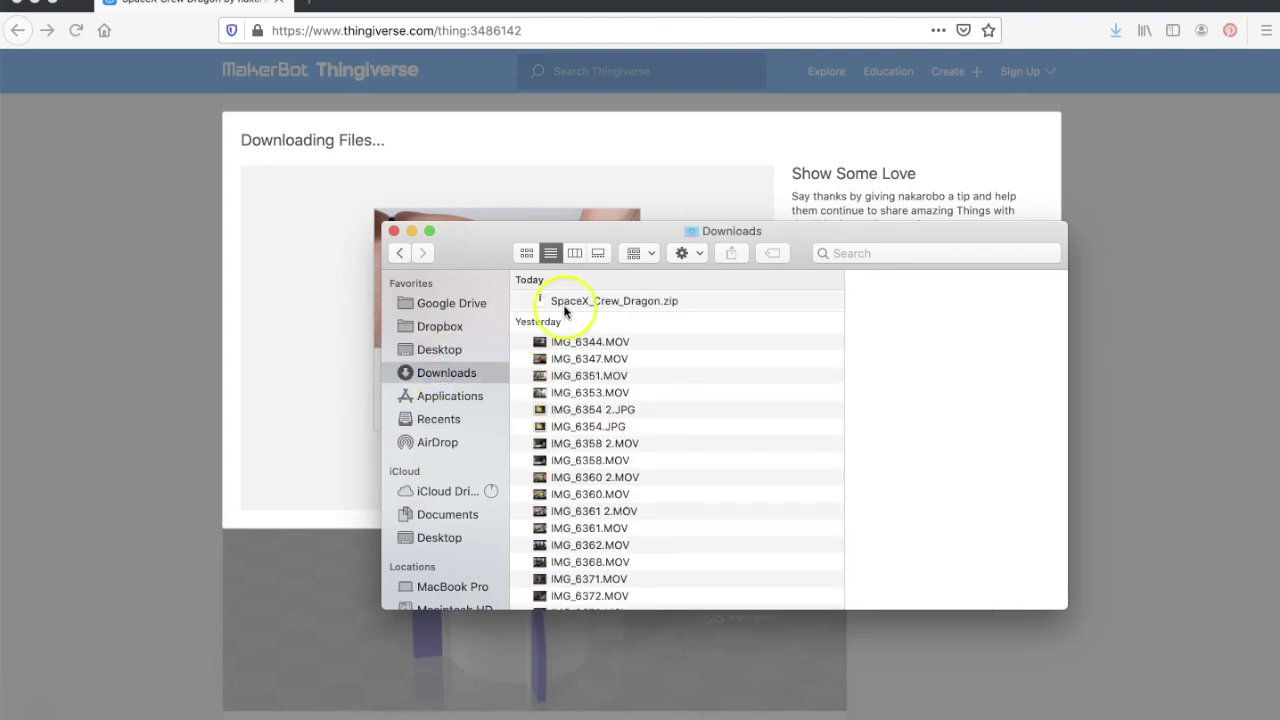
pyautogui.click(578, 300)
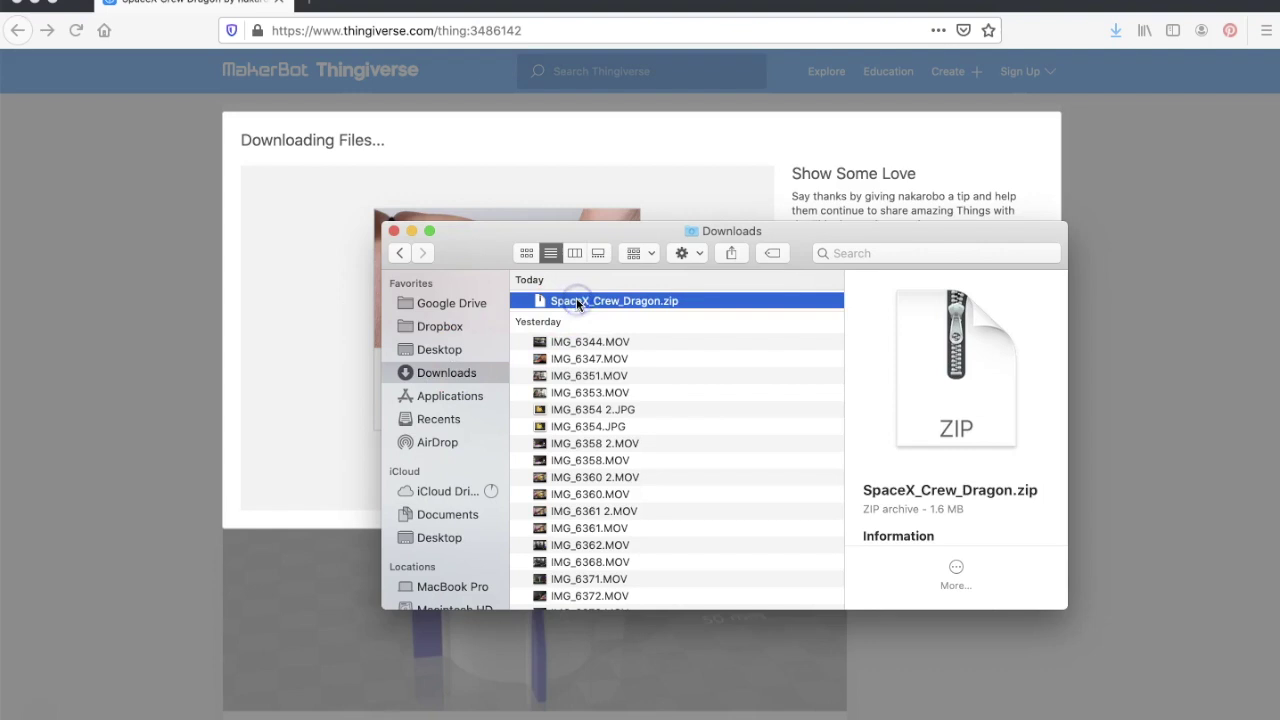
pyautogui.click(651, 305)
pyautogui.doubleClick(581, 303)
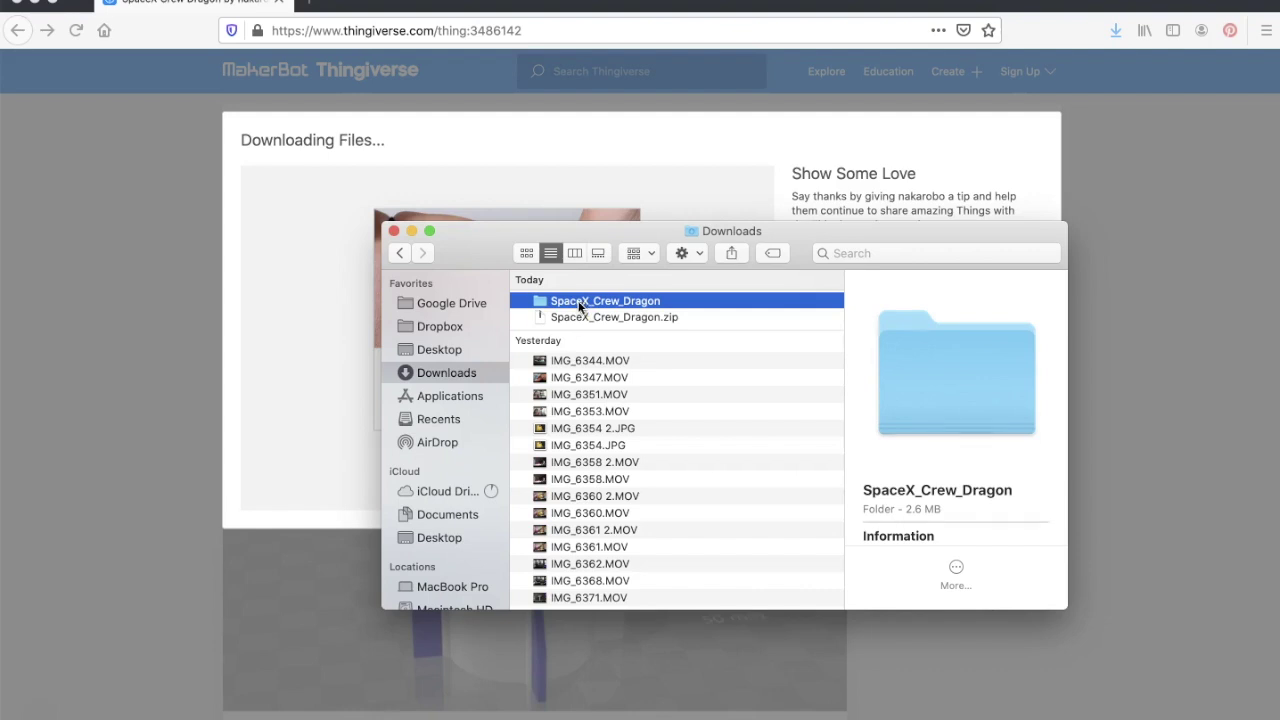
pyautogui.click(545, 310)
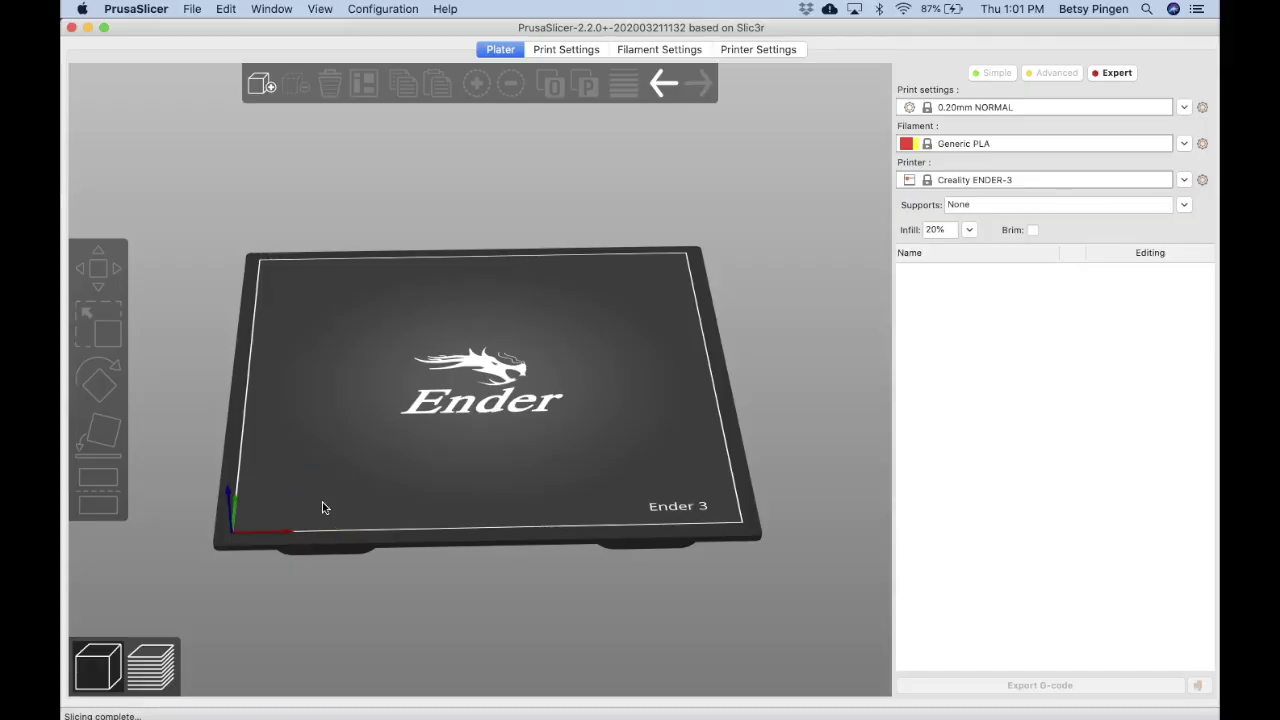
# Step: Import Downloads/SpaceX_Crew_Dragon/files/SpaceXCrewDragon.stl onto the Ender 3 plate via File > Import
pyautogui.click(383, 419)
pyautogui.click(191, 12)
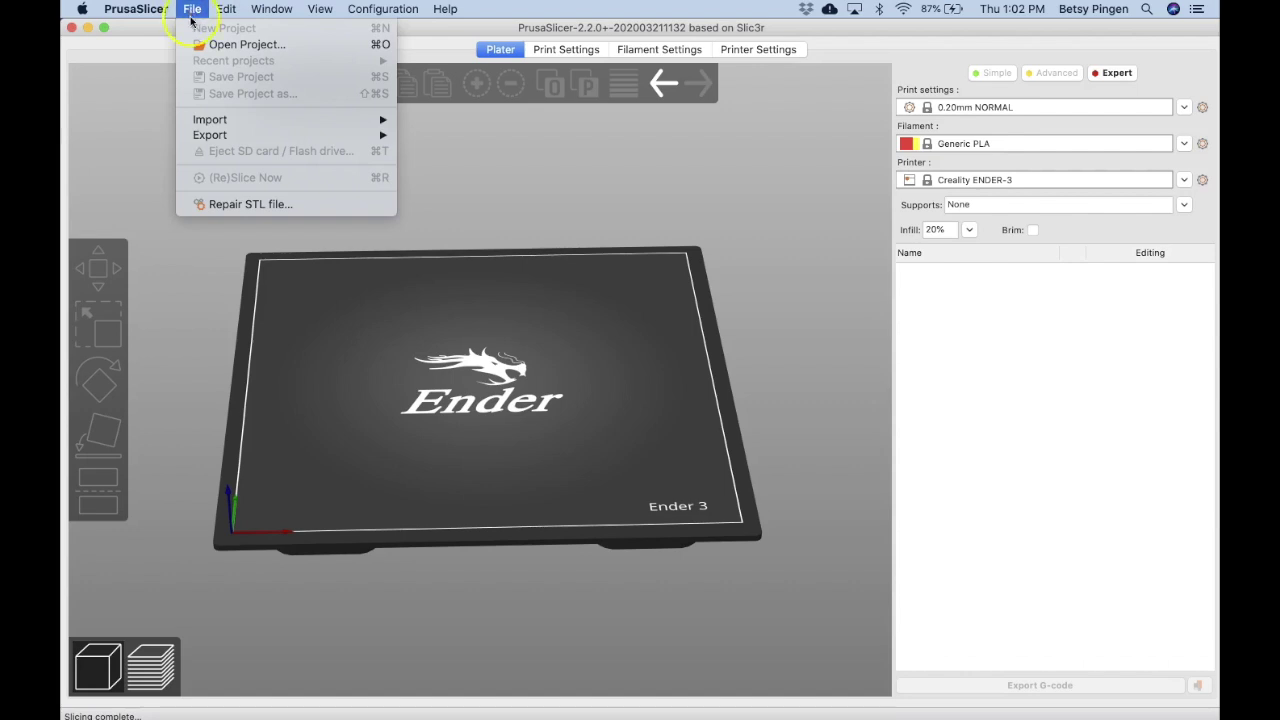
pyautogui.moveTo(218, 135)
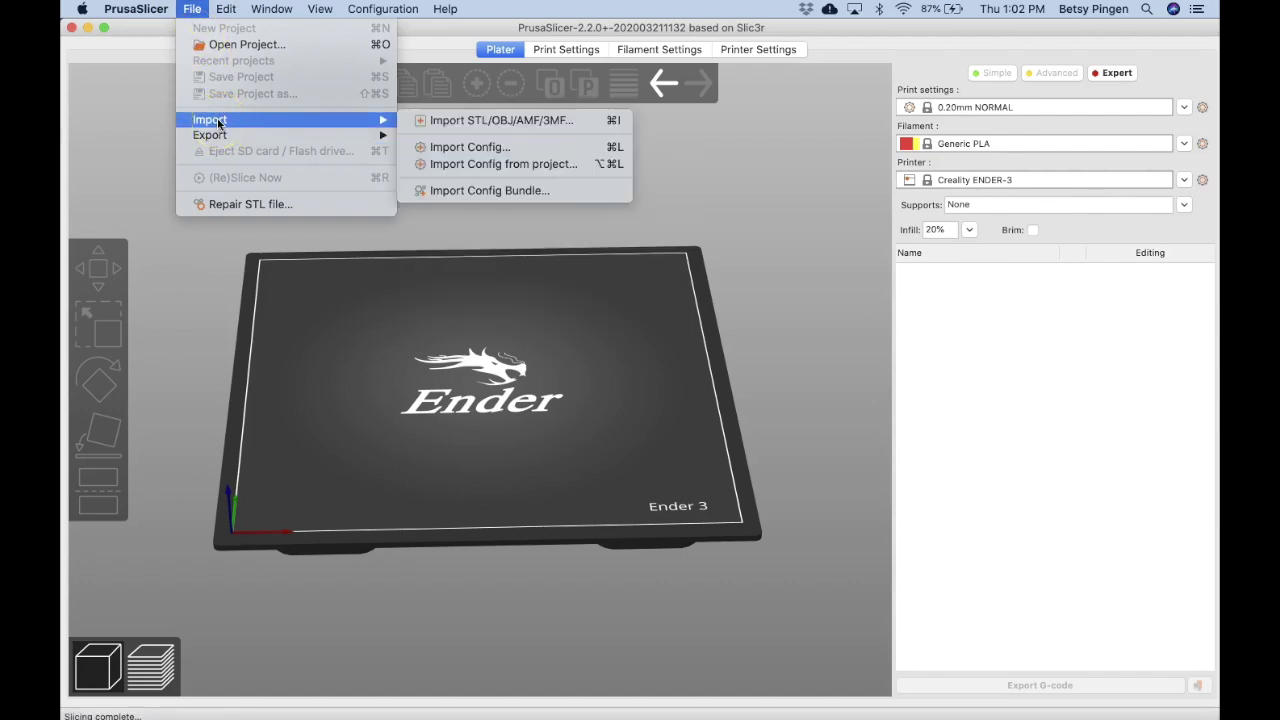
pyautogui.click(484, 120)
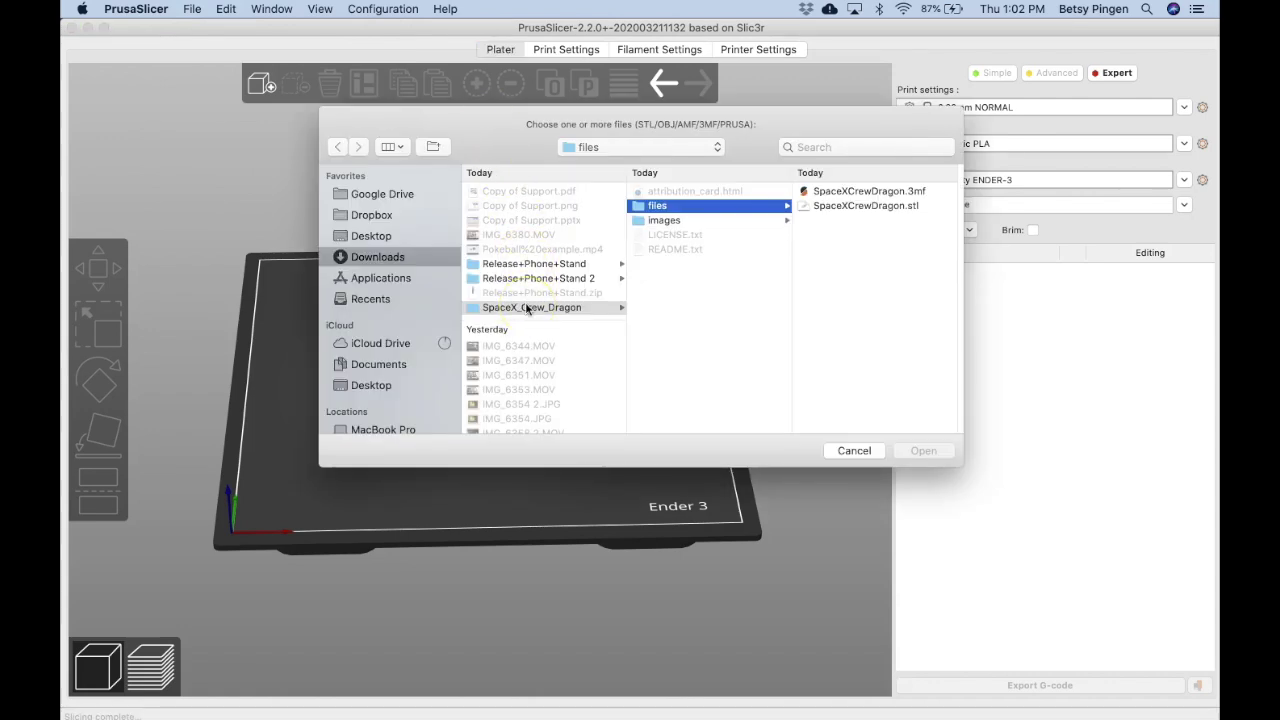
pyautogui.click(400, 257)
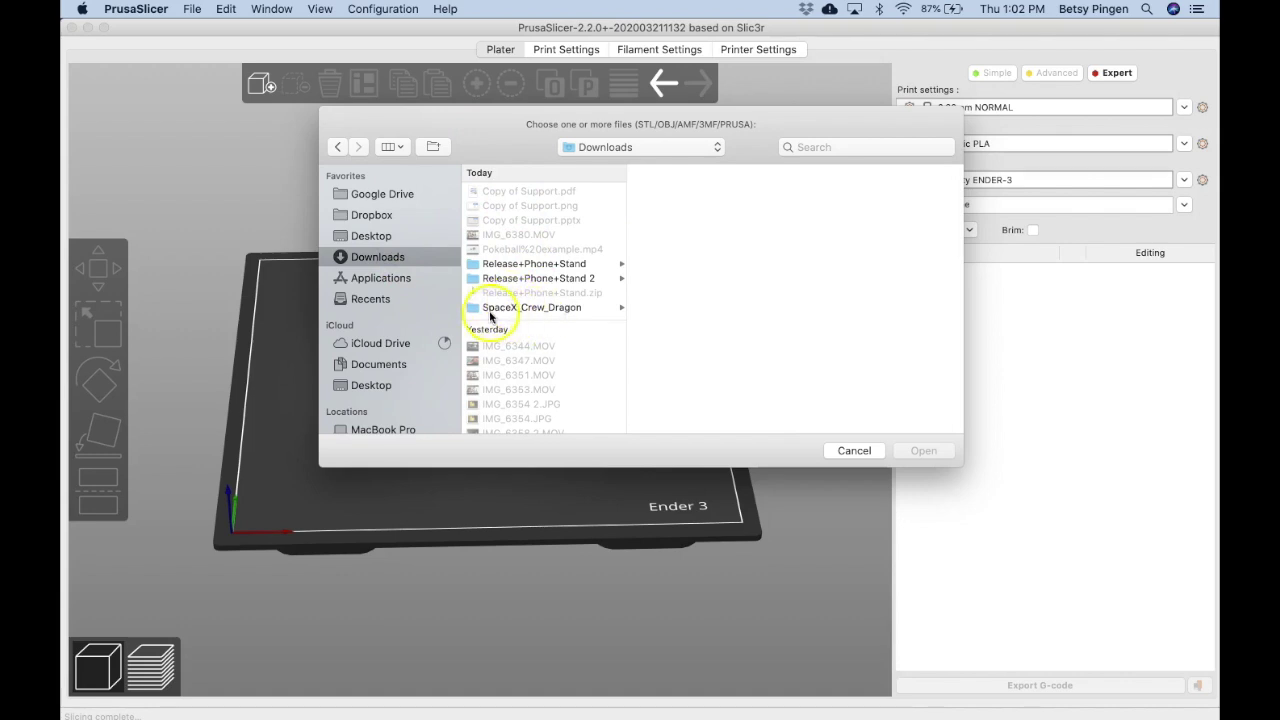
pyautogui.click(512, 307)
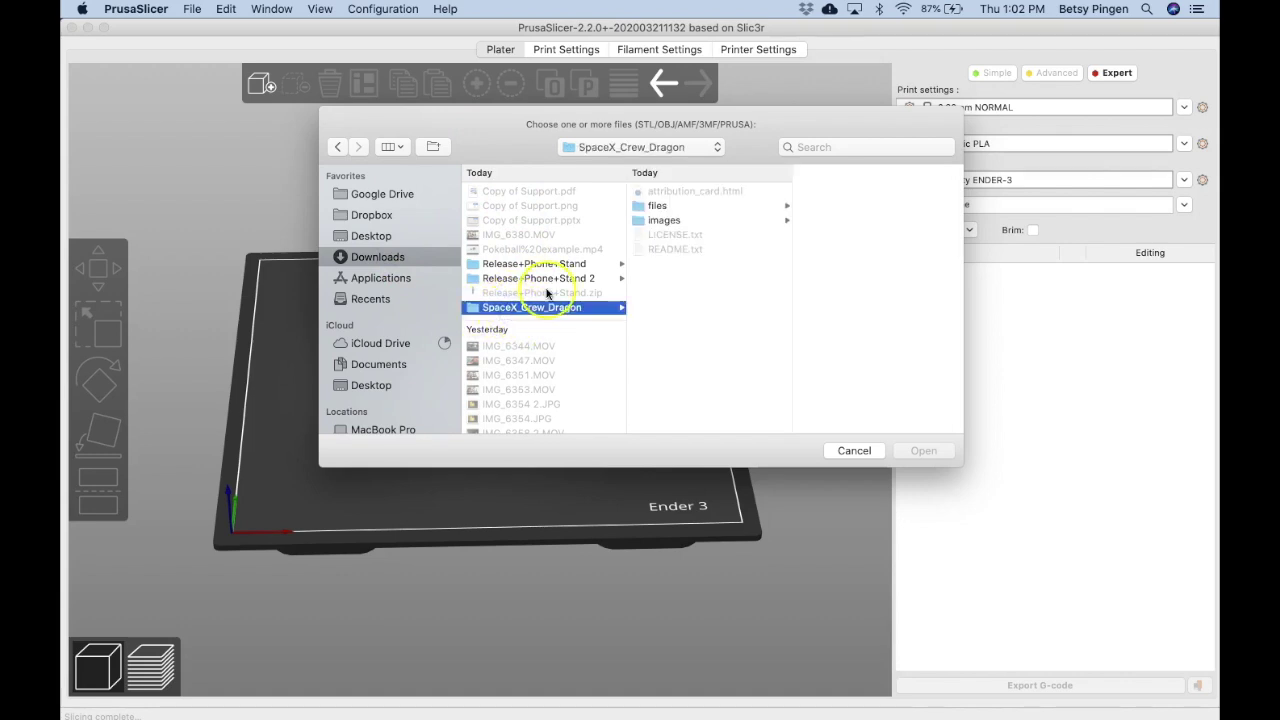
pyautogui.click(688, 206)
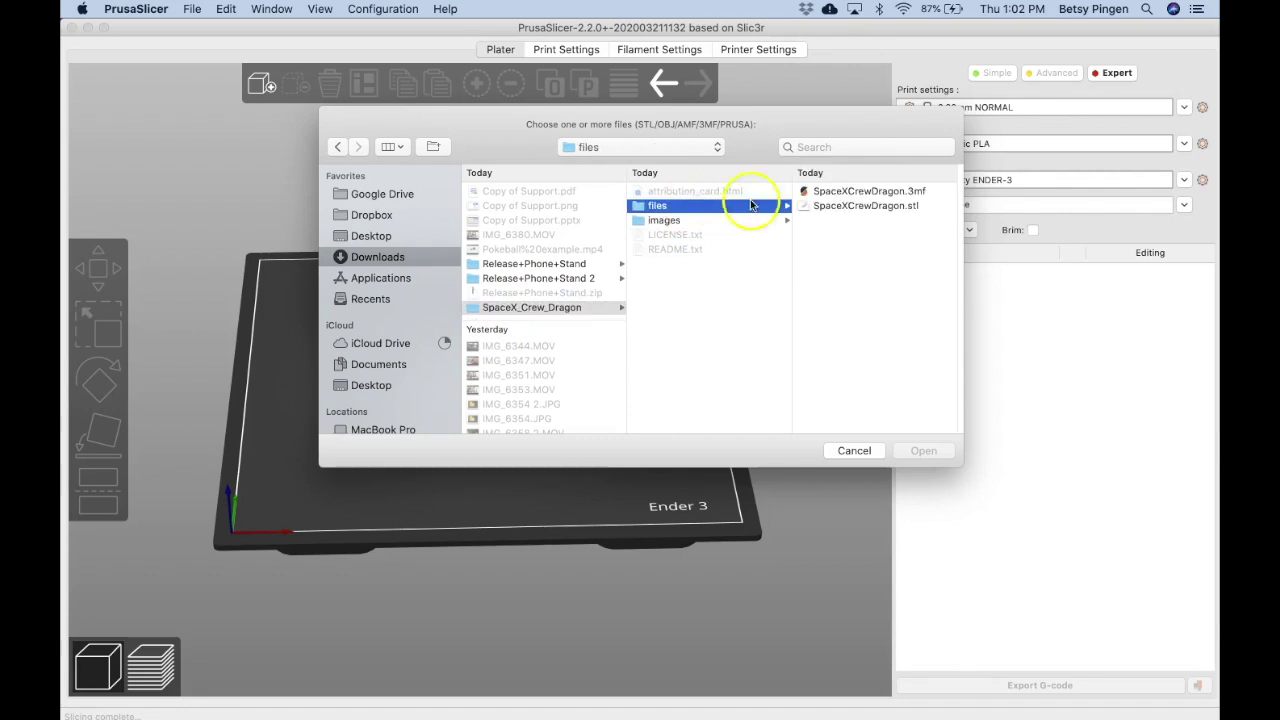
pyautogui.click(895, 207)
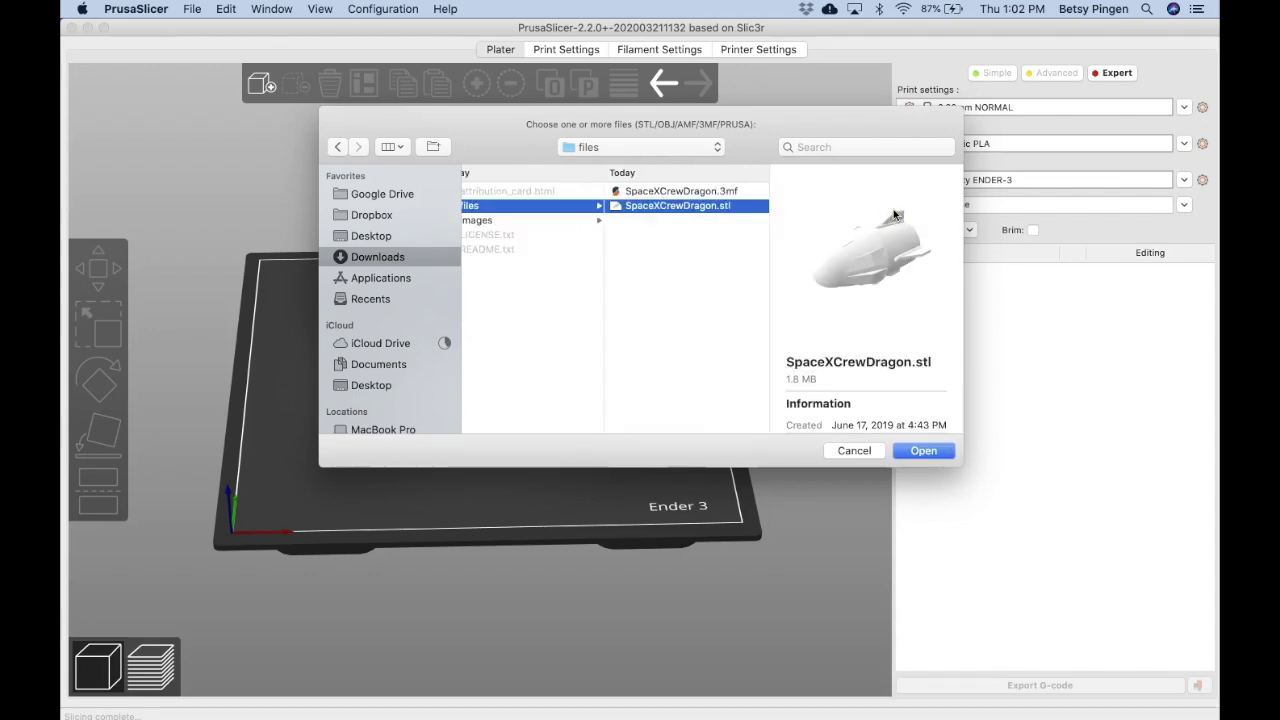
pyautogui.click(918, 451)
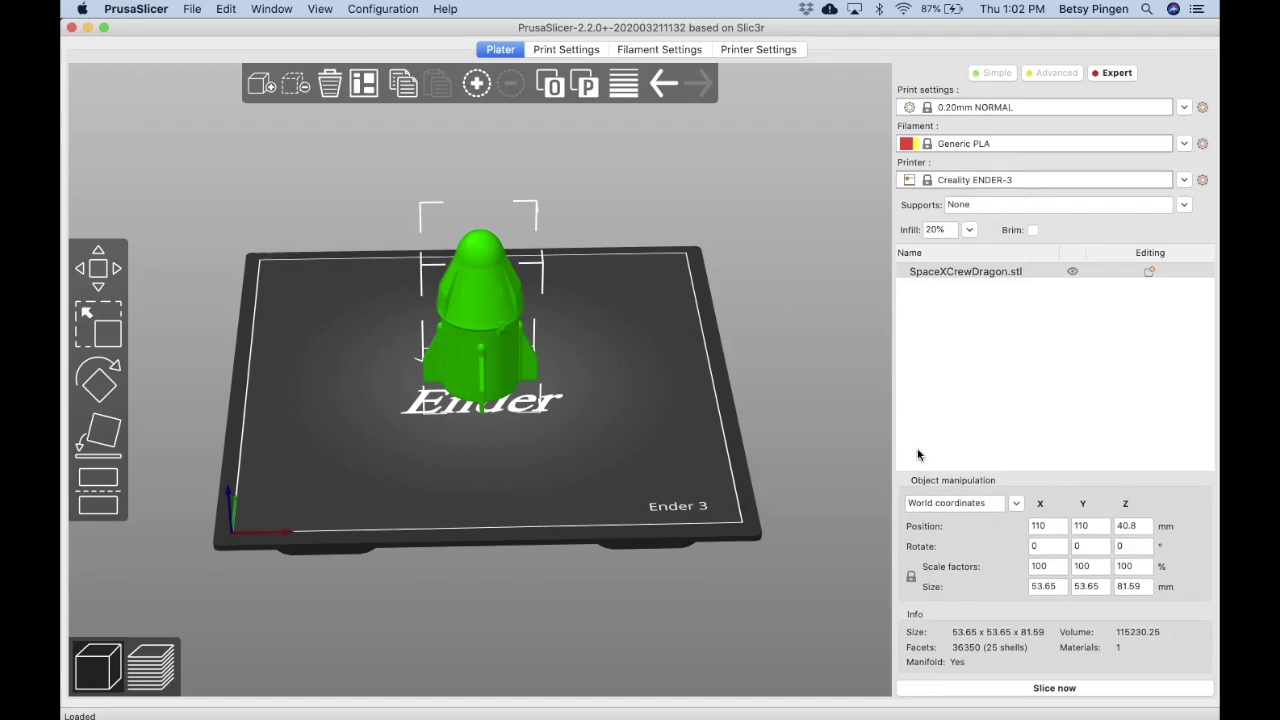
pyautogui.moveTo(400, 471)
pyautogui.mouseDown()
pyautogui.moveTo(429, 477)
pyautogui.moveTo(407, 478)
pyautogui.mouseUp()
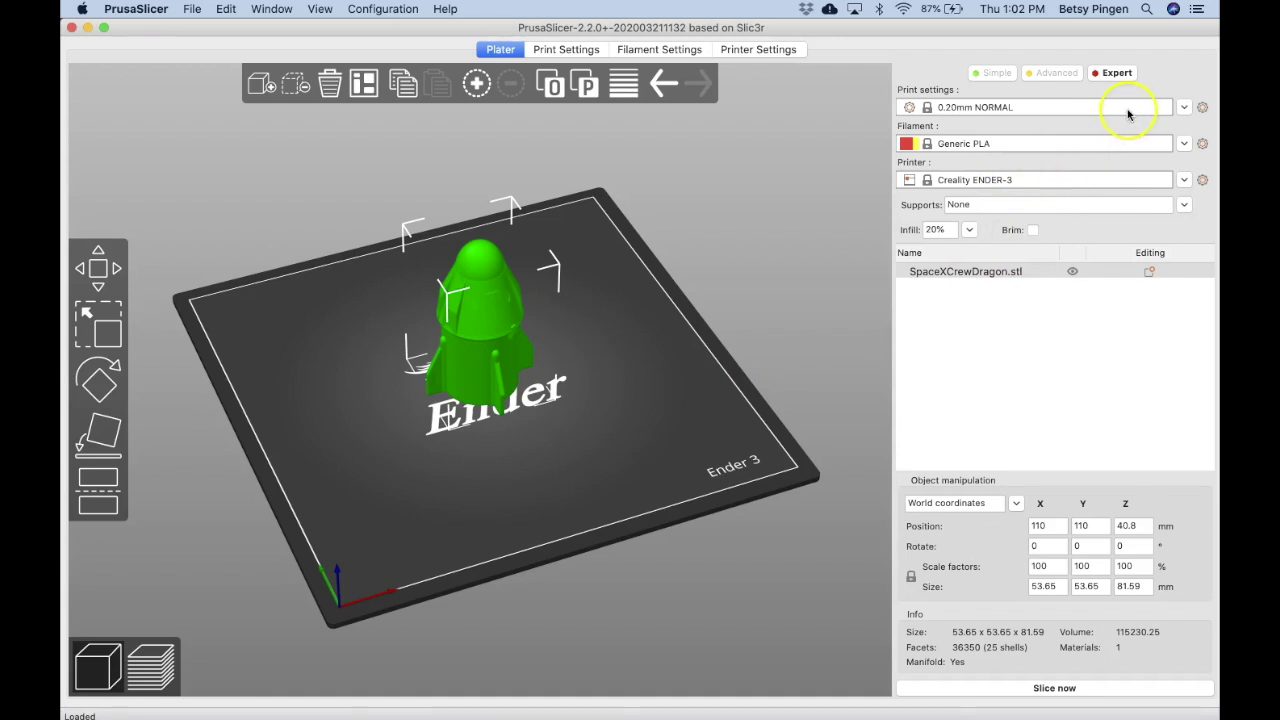
pyautogui.click(1181, 108)
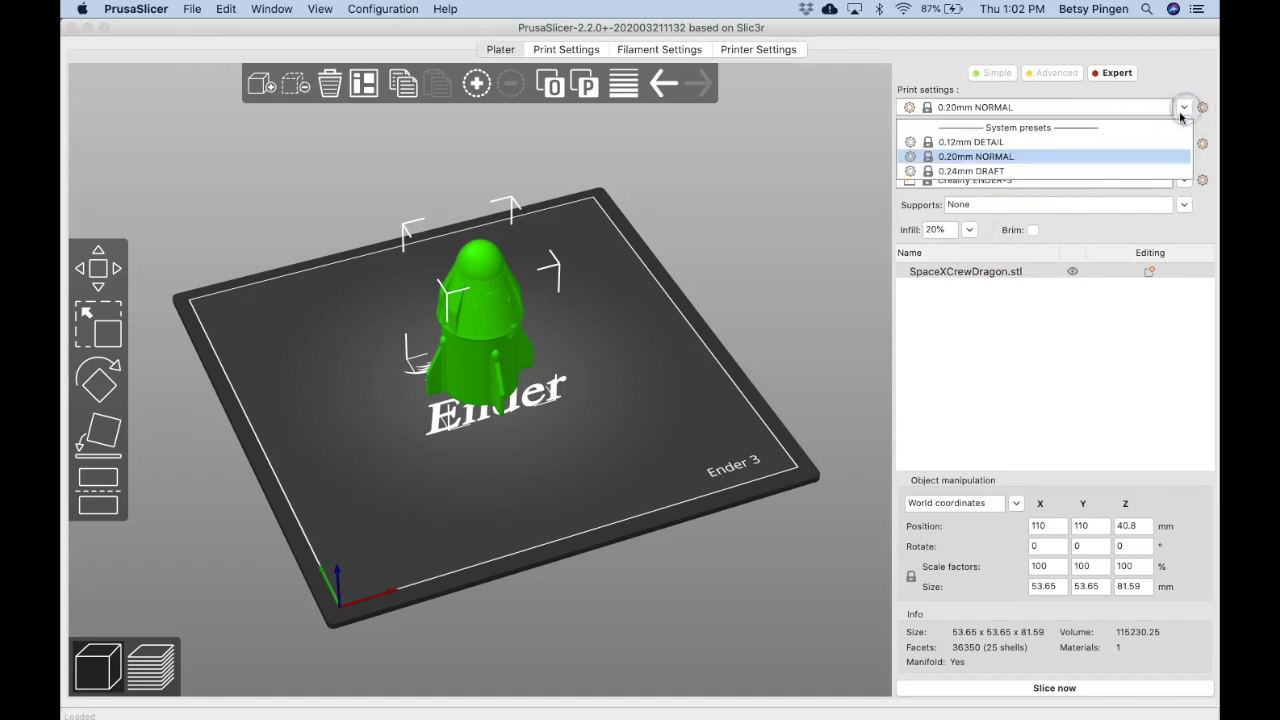
pyautogui.click(1015, 157)
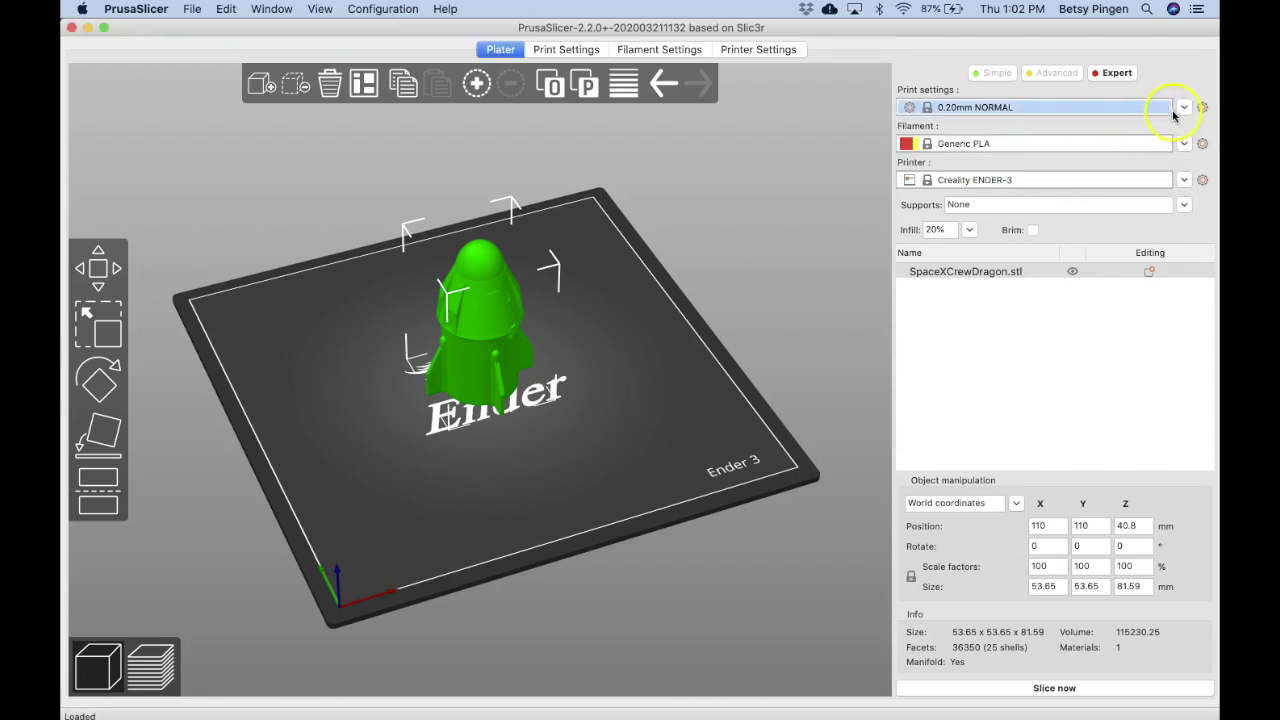
pyautogui.click(1180, 110)
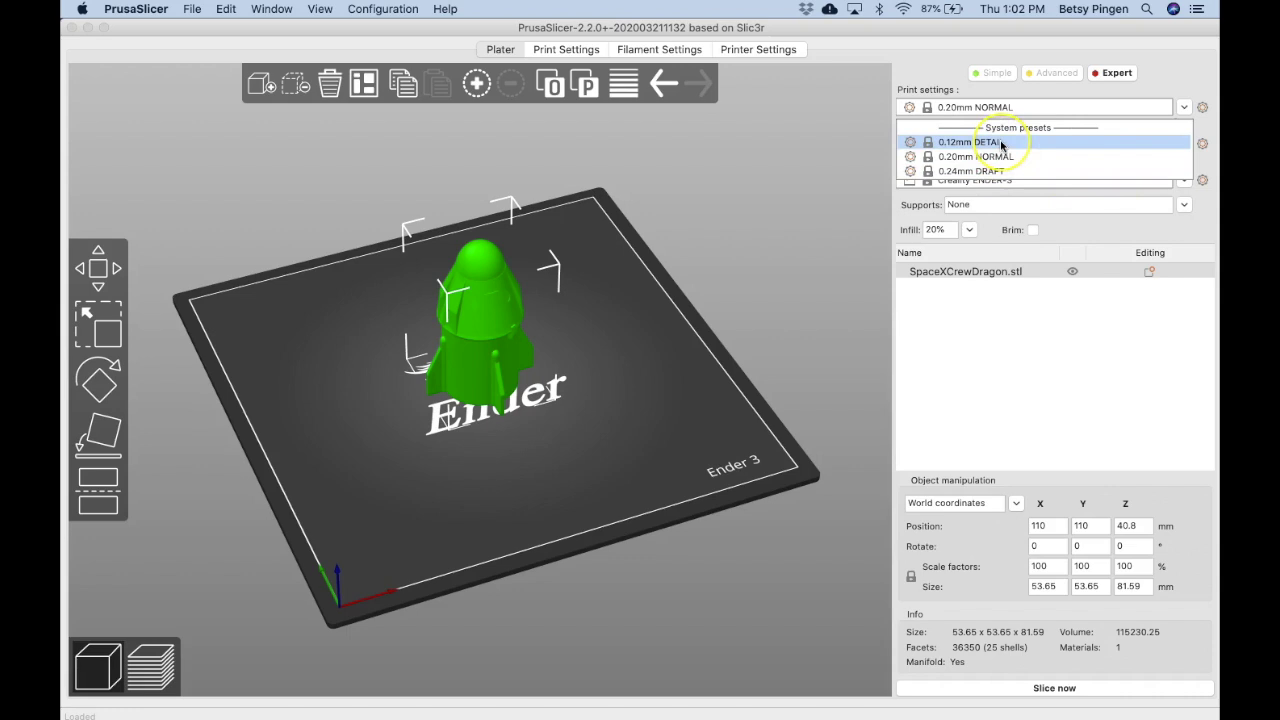
pyautogui.click(1189, 86)
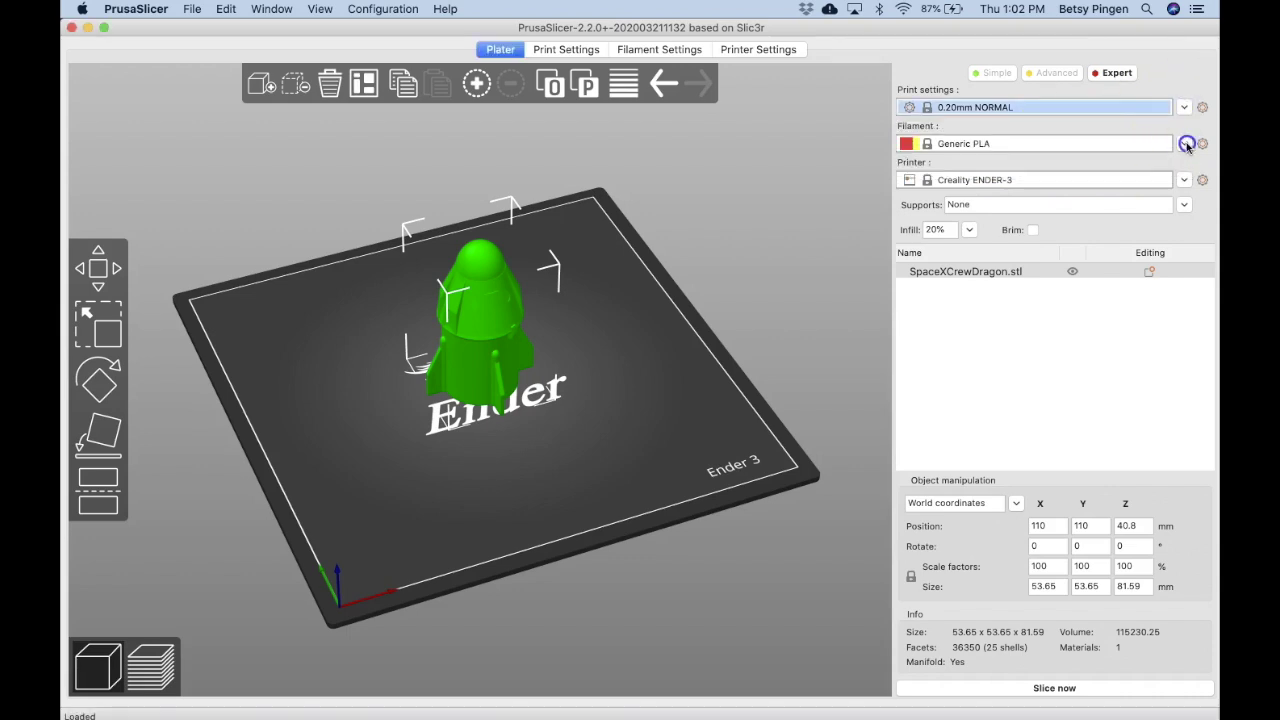
pyautogui.click(1185, 144)
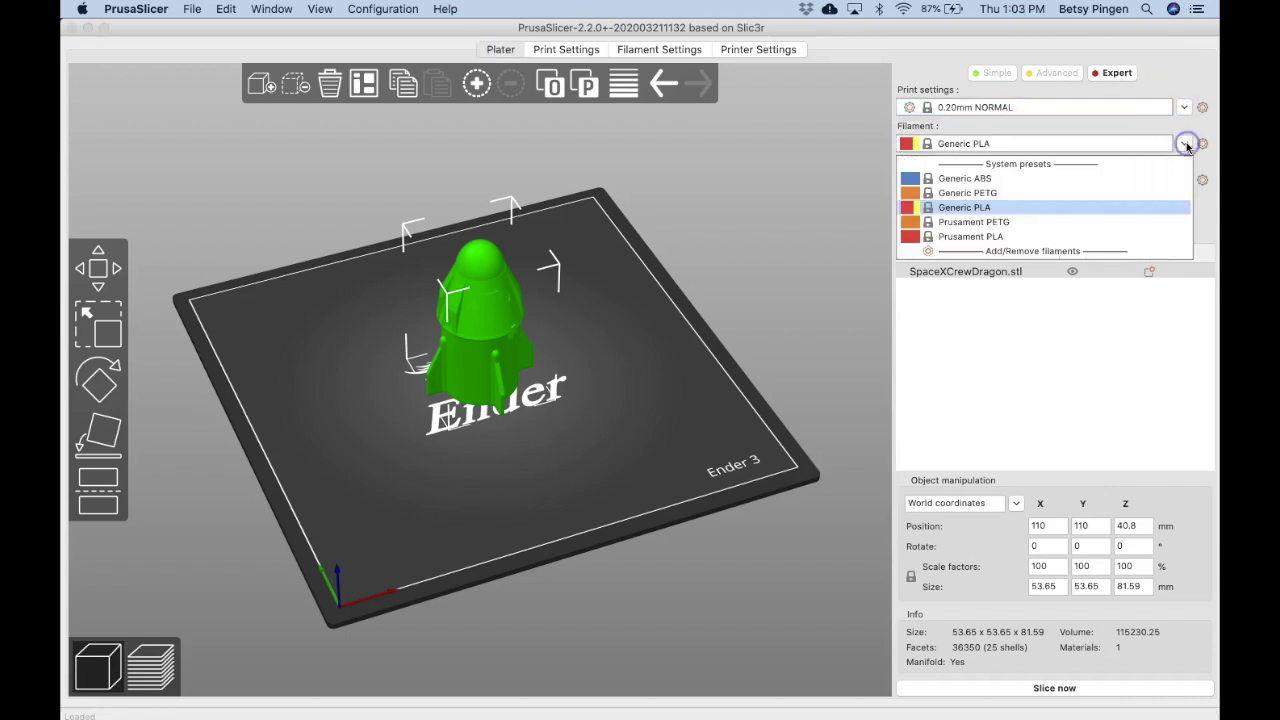
pyautogui.click(1115, 211)
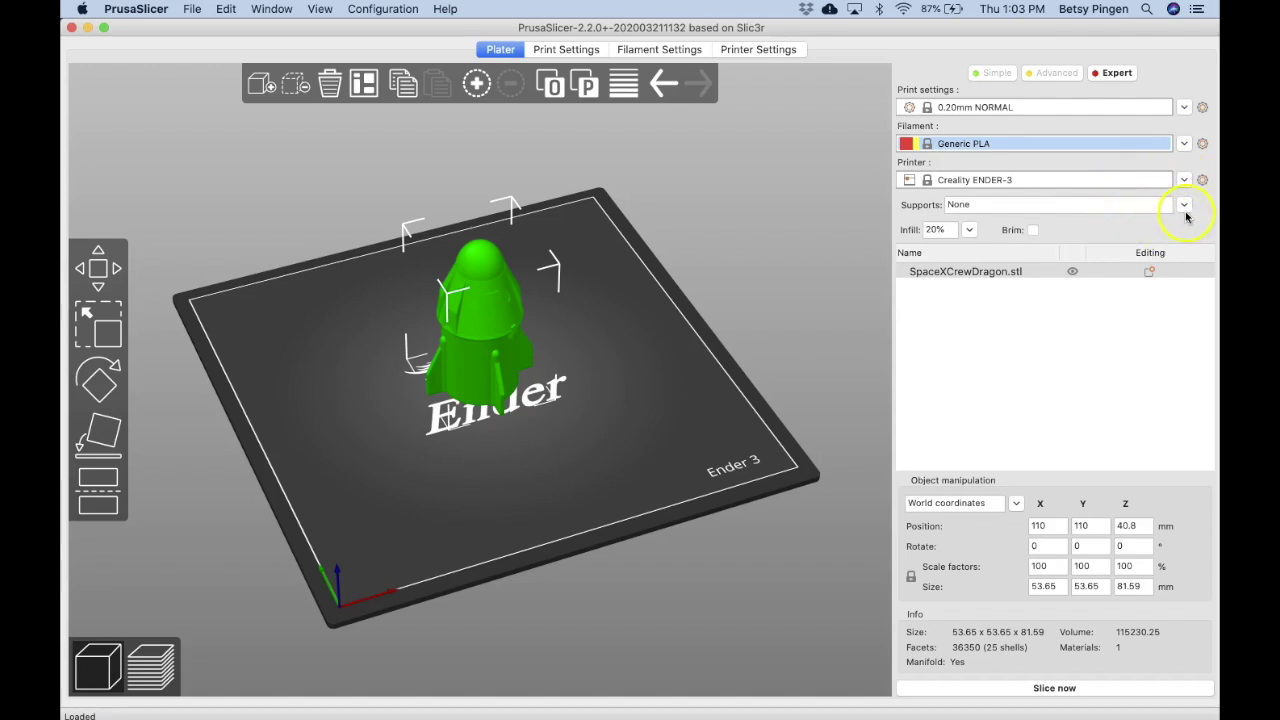
pyautogui.moveTo(517, 434); pyautogui.dragTo(566, 406)
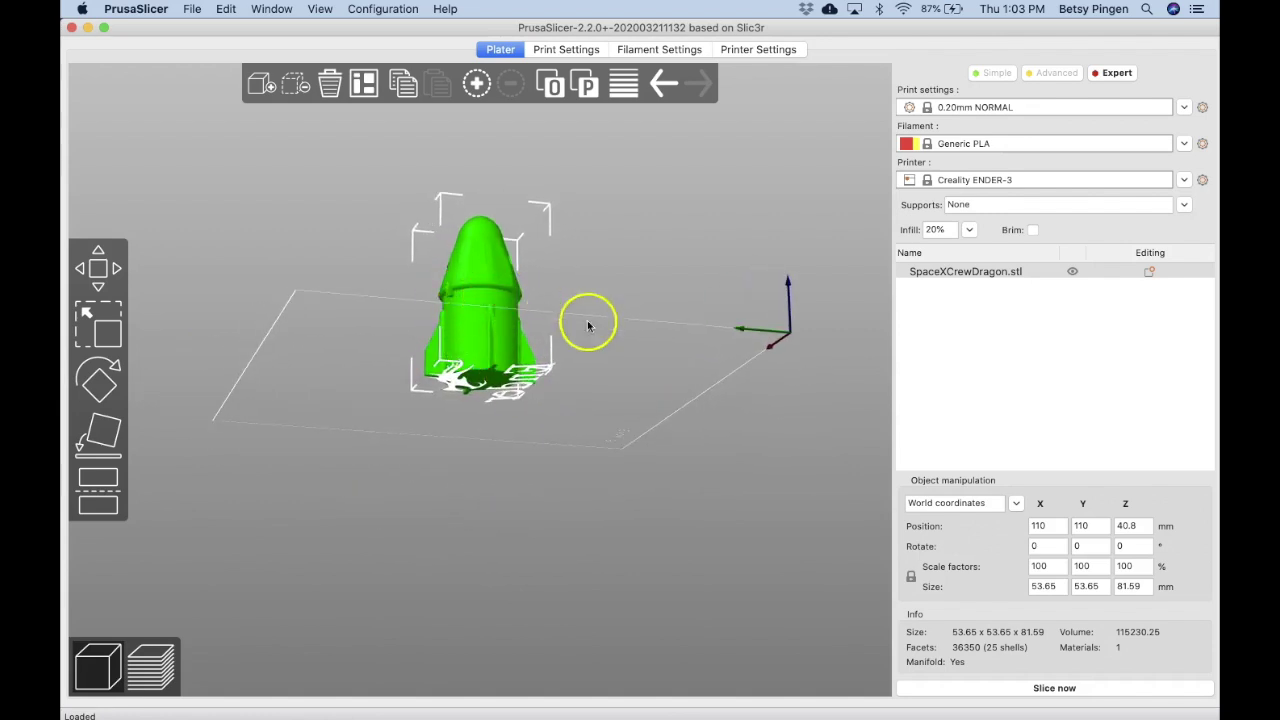
pyautogui.moveTo(677, 311); pyautogui.dragTo(620, 344)
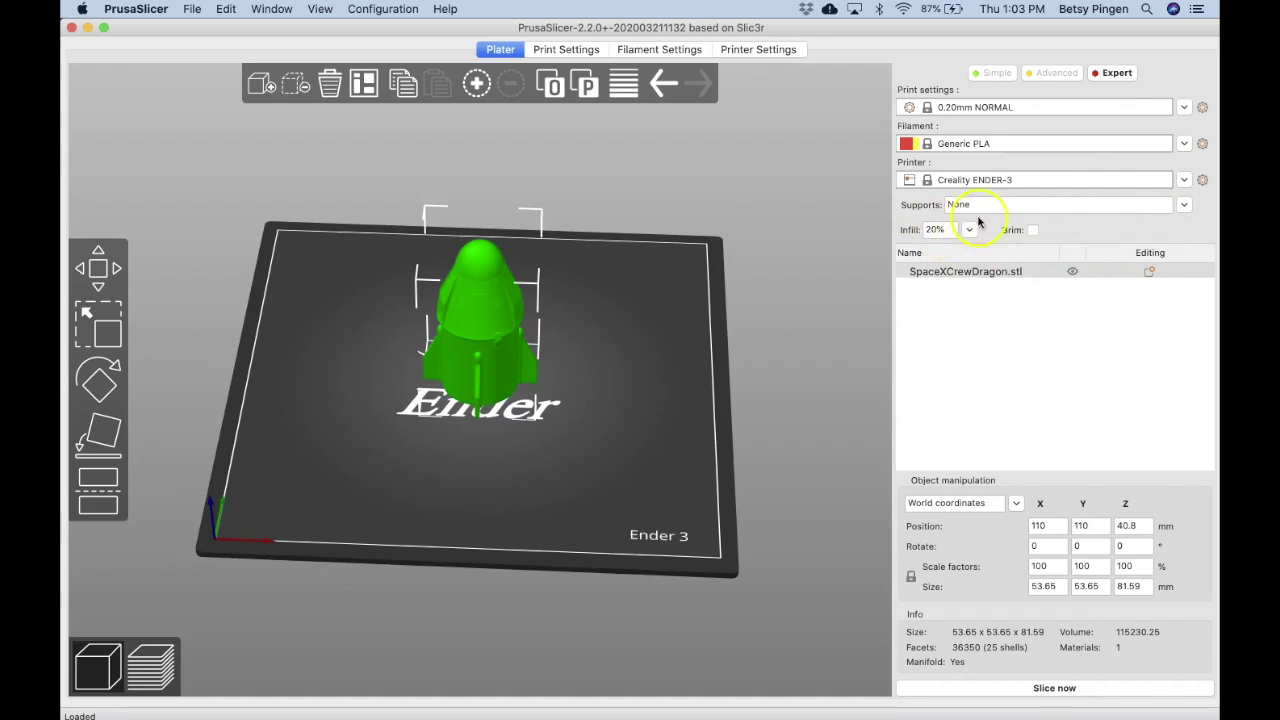
pyautogui.click(1184, 204)
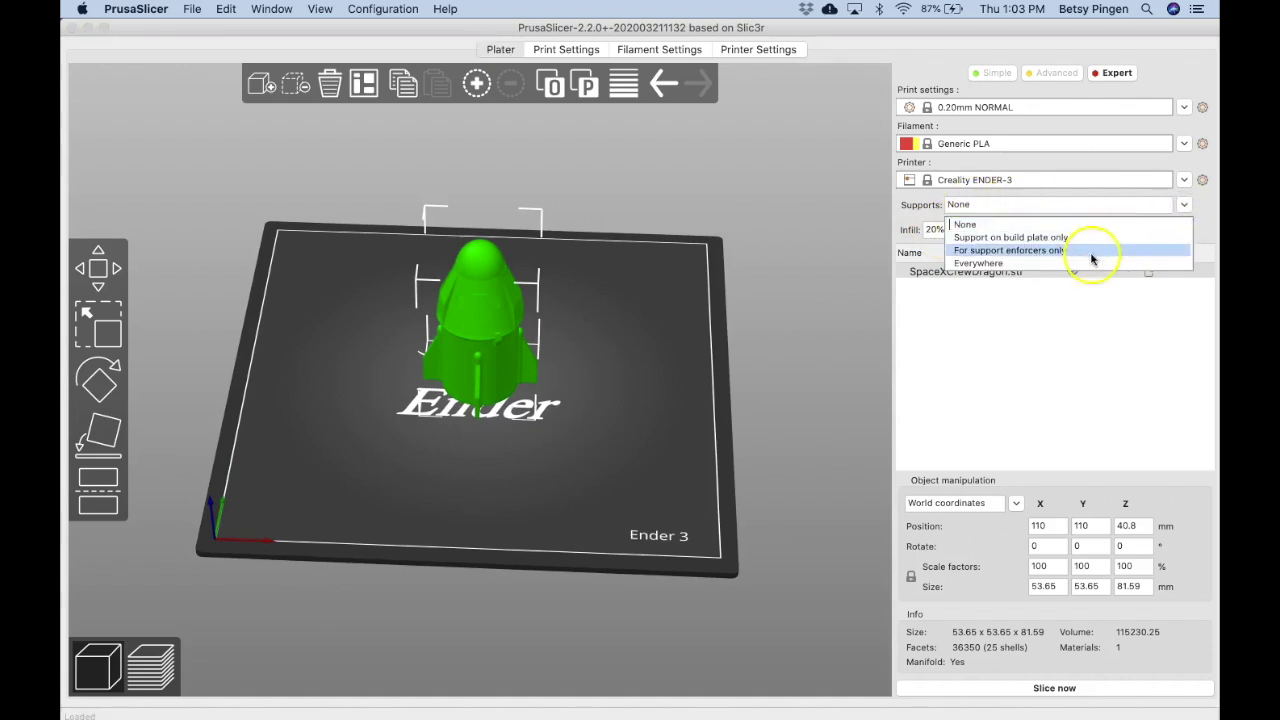
pyautogui.click(1184, 204)
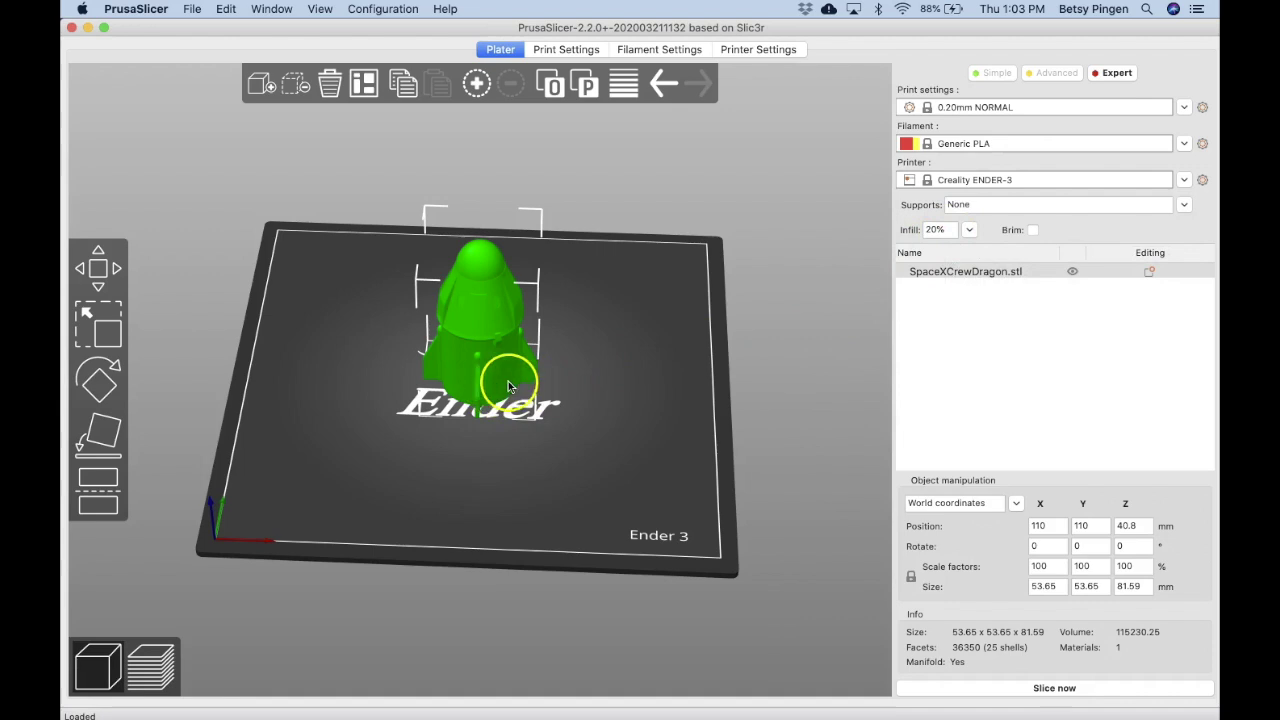
pyautogui.moveTo(577, 424); pyautogui.dragTo(586, 414)
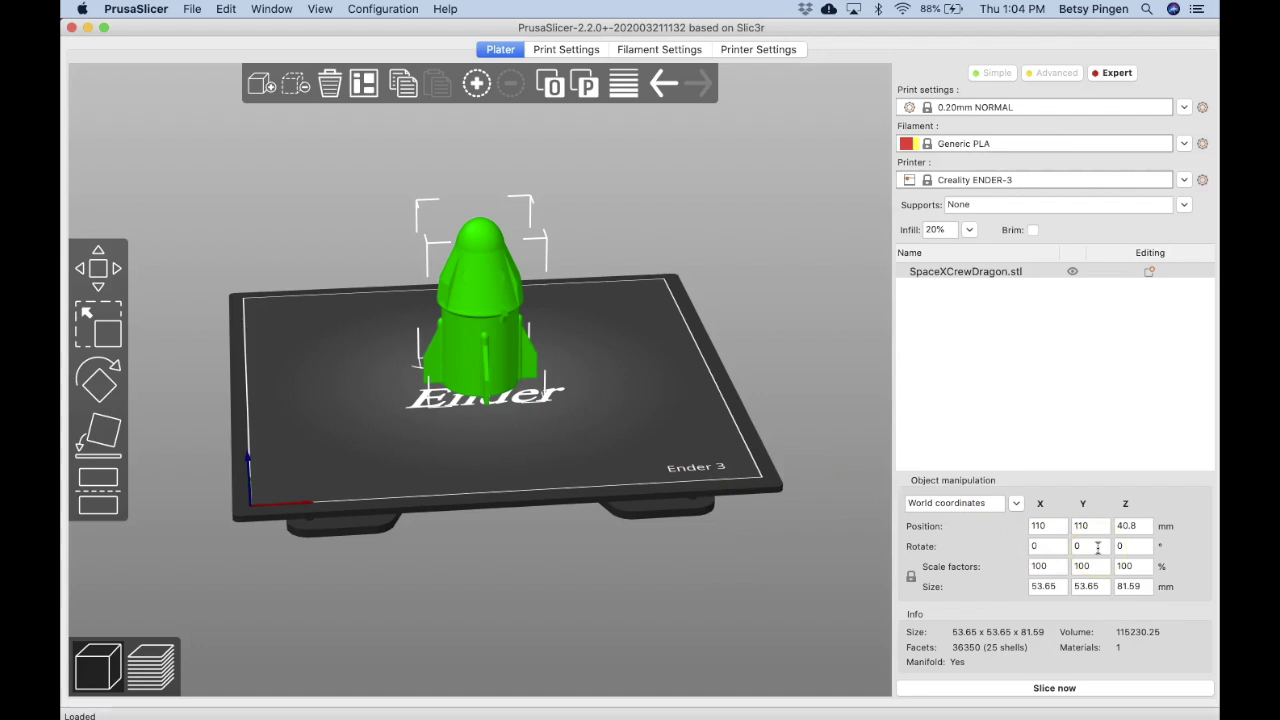
pyautogui.click(1130, 546)
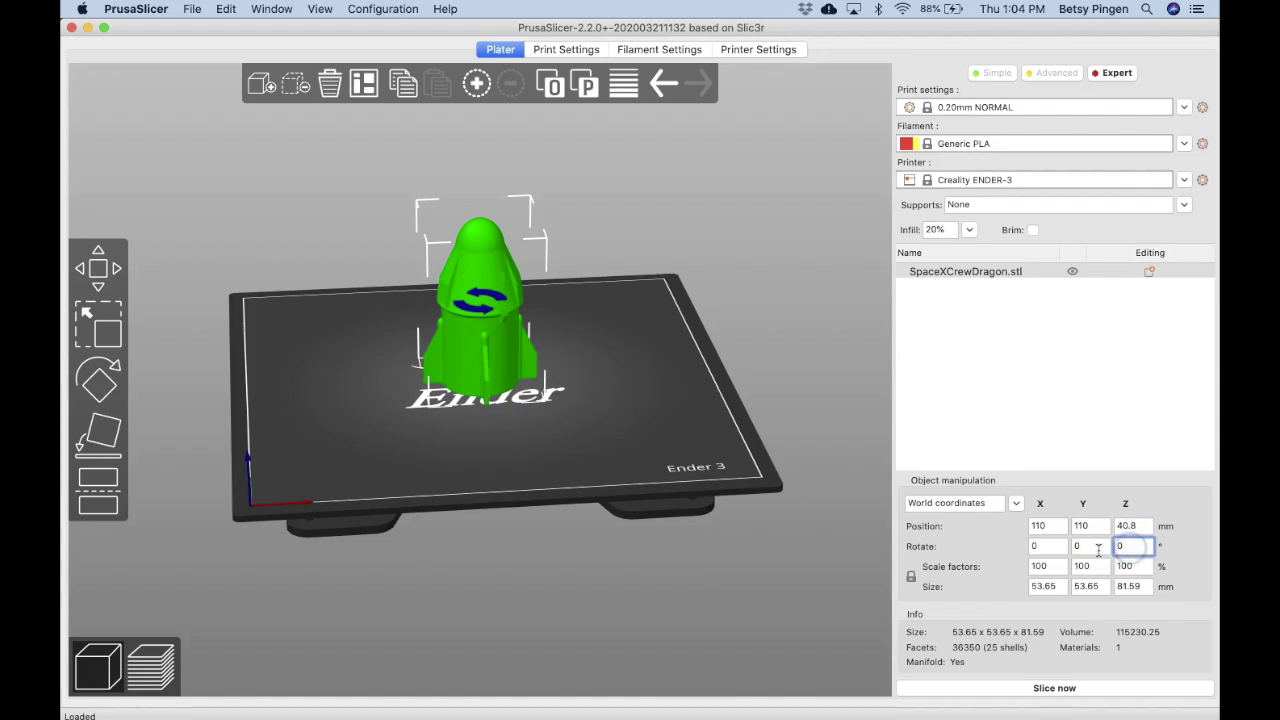
pyautogui.click(1088, 546)
pyautogui.click(1040, 545)
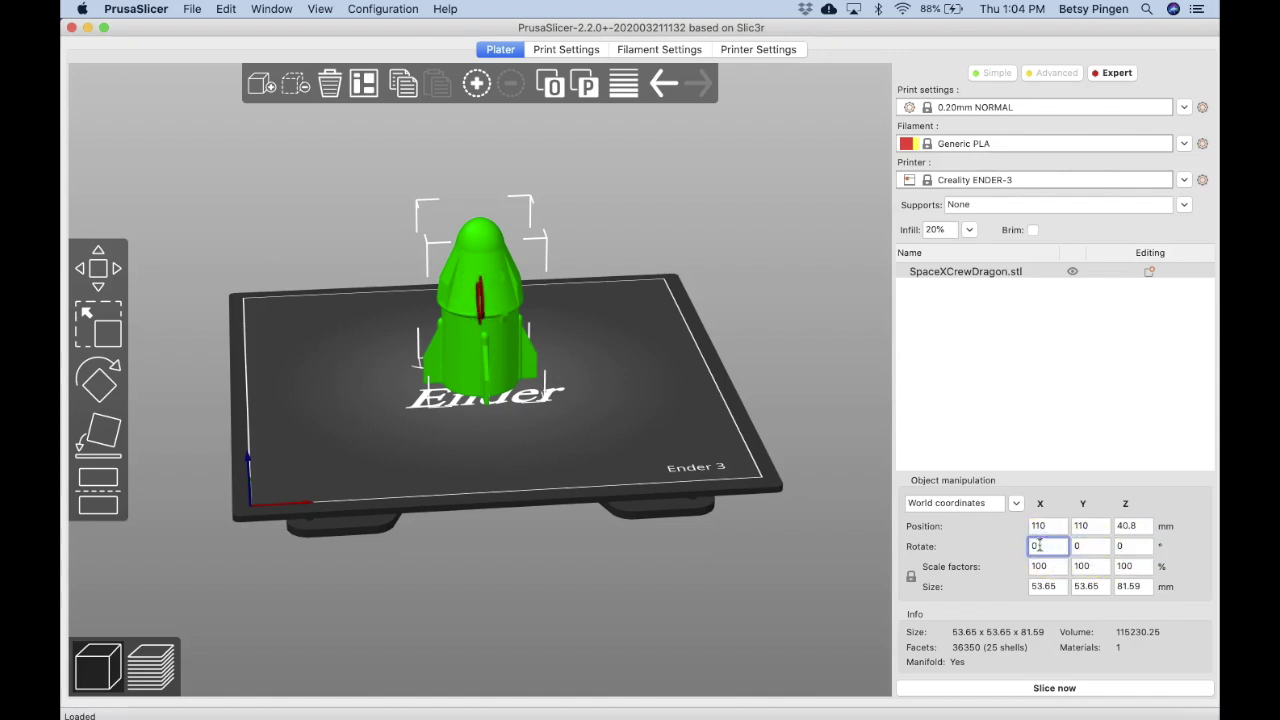
pyautogui.click(1040, 566)
pyautogui.click(909, 525)
pyautogui.click(960, 575)
pyautogui.click(1040, 566)
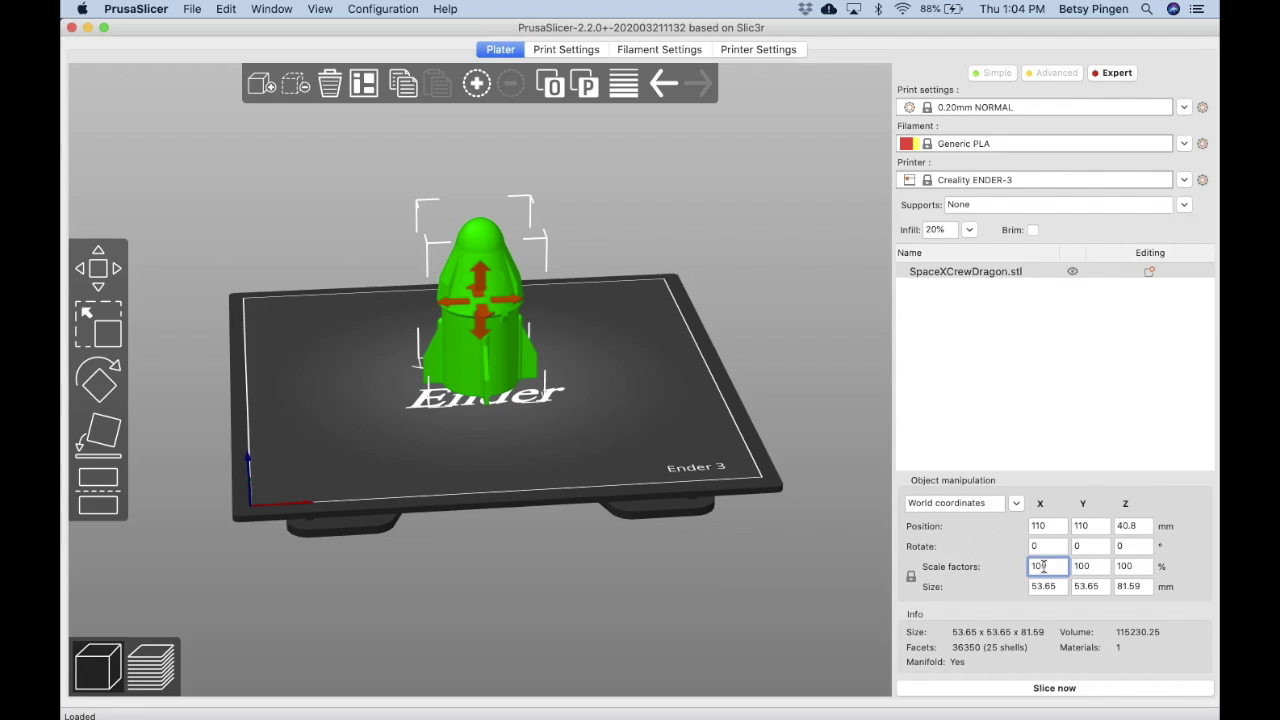
pyautogui.click(1044, 688)
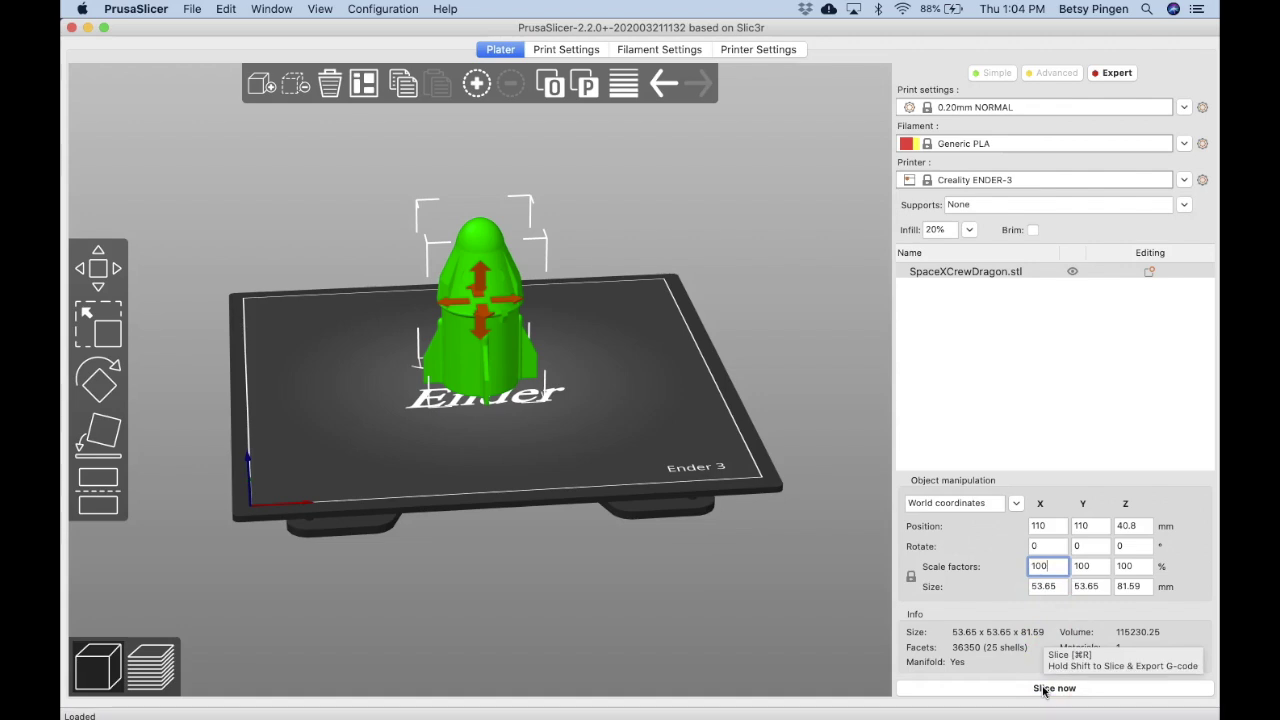
# Step: Slice the full-size Crew Dragon, check the 3h 1m estimate, then select the X scale field
pyautogui.click(1044, 688)
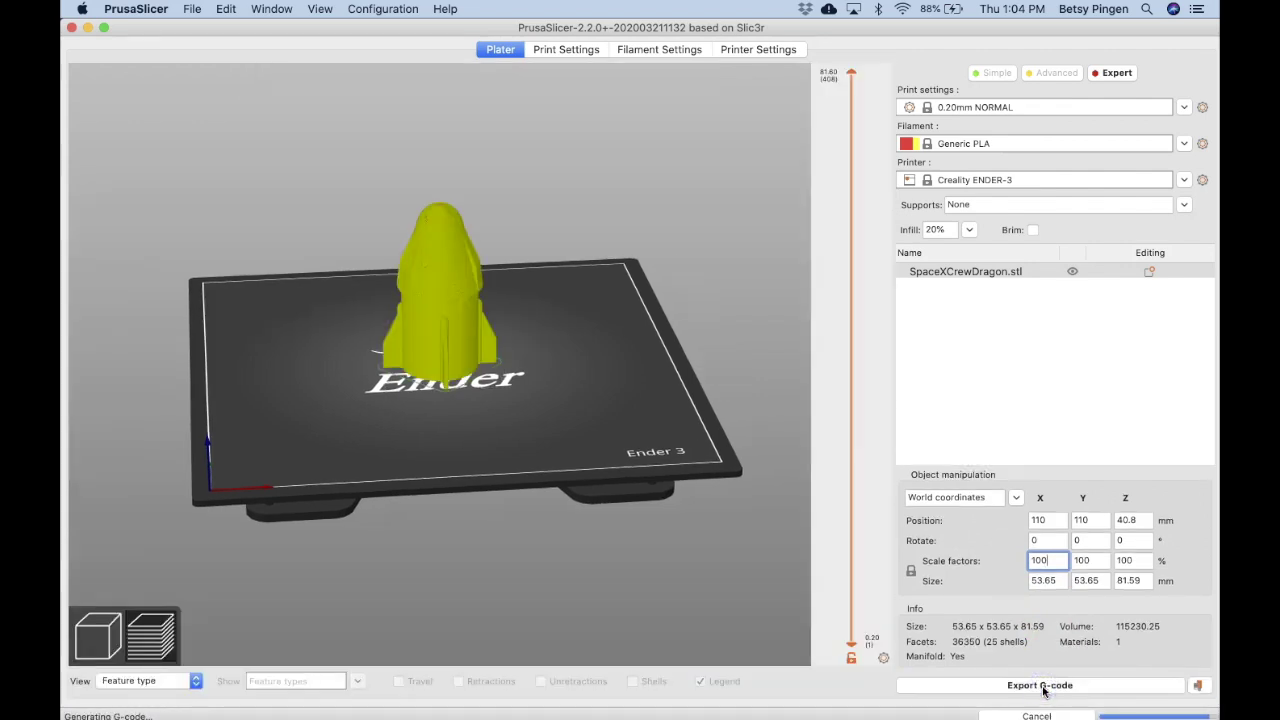
pyautogui.moveTo(606, 400)
pyautogui.mouseDown()
pyautogui.moveTo(598, 421)
pyautogui.moveTo(620, 410)
pyautogui.moveTo(608, 406)
pyautogui.mouseUp()
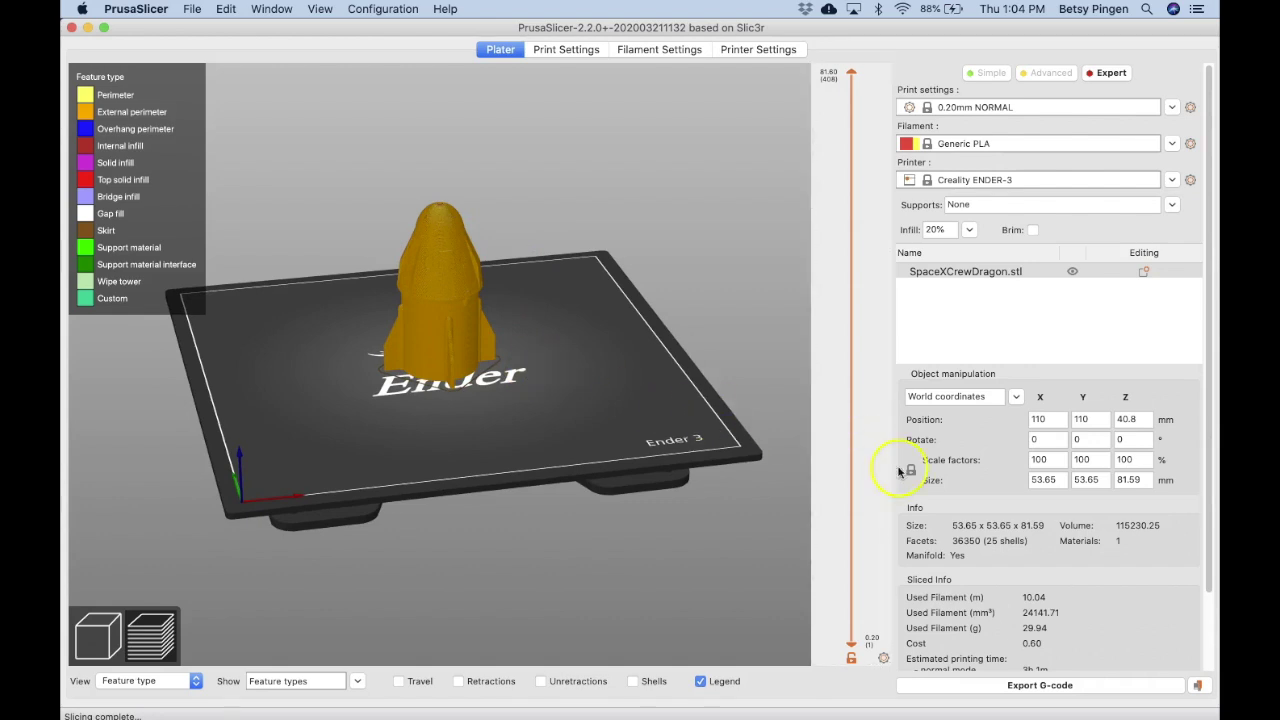
pyautogui.scroll(-3, 1036, 617)
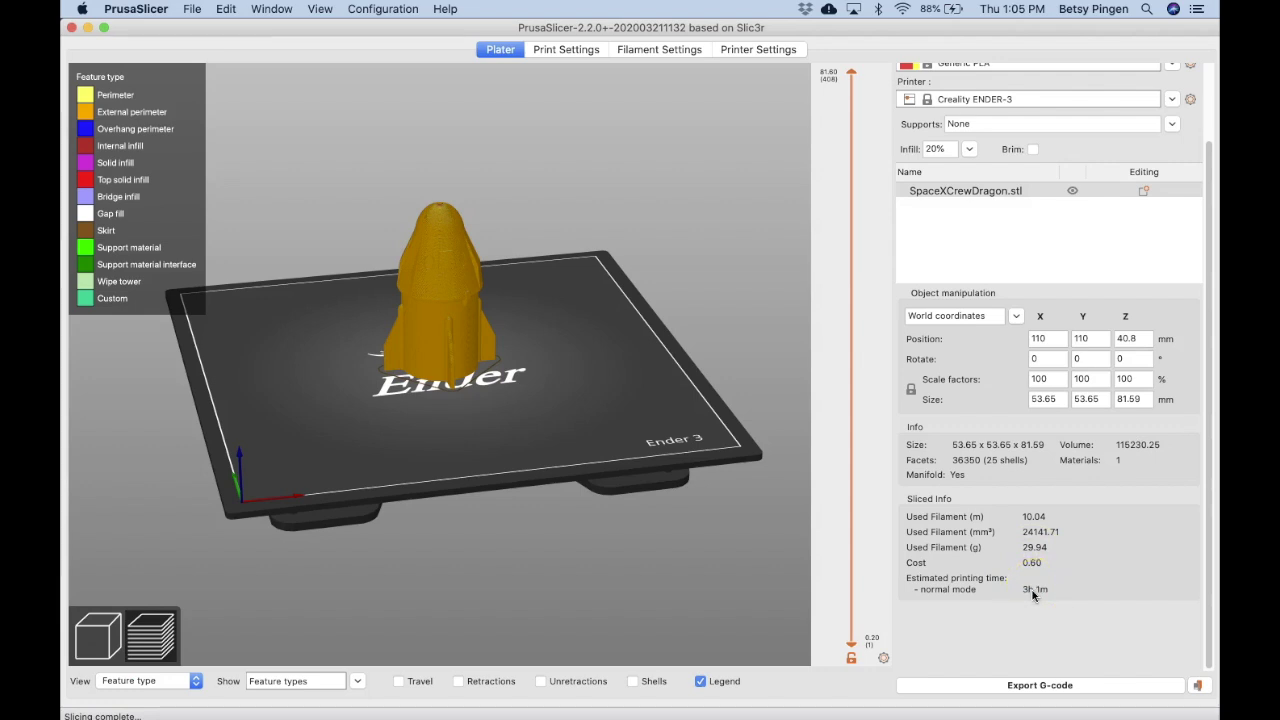
pyautogui.moveTo(570, 407); pyautogui.dragTo(651, 434)
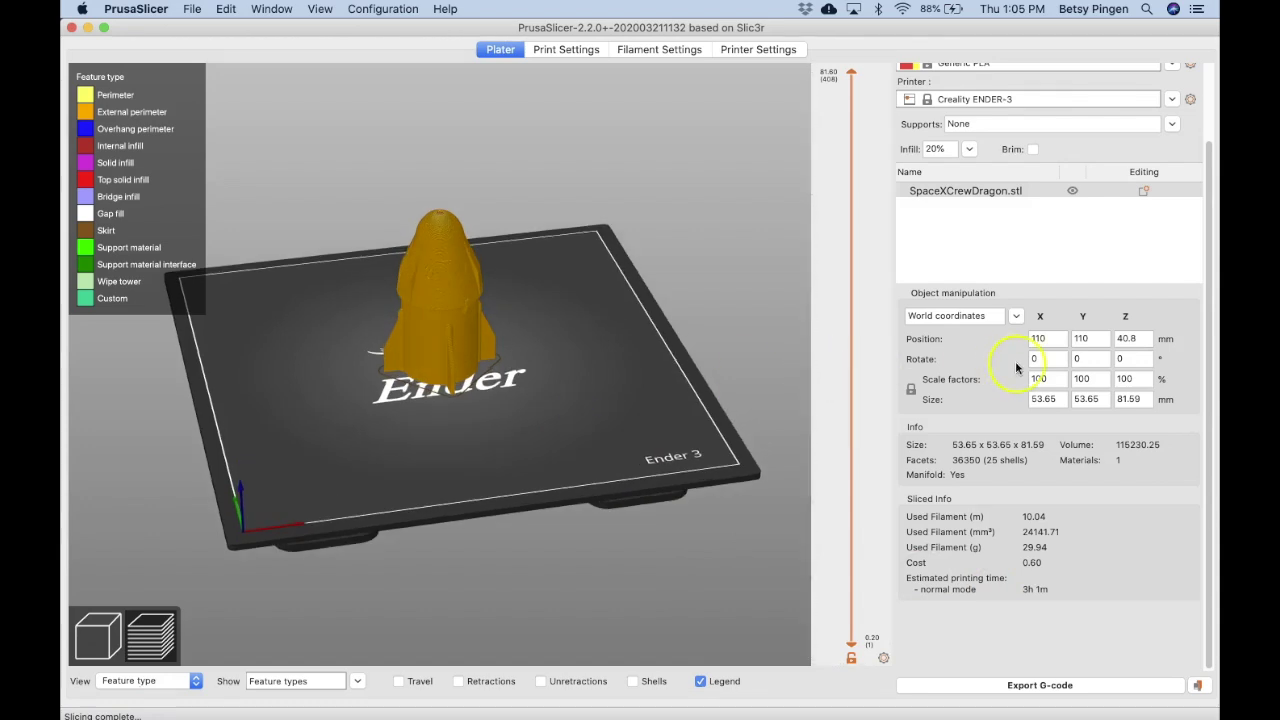
pyautogui.click(1046, 380)
# Step: Set the rocket's scale factor to 75% on all axes
pyautogui.doubleClick(1044, 379)
pyautogui.write('75')
pyautogui.press('Return')
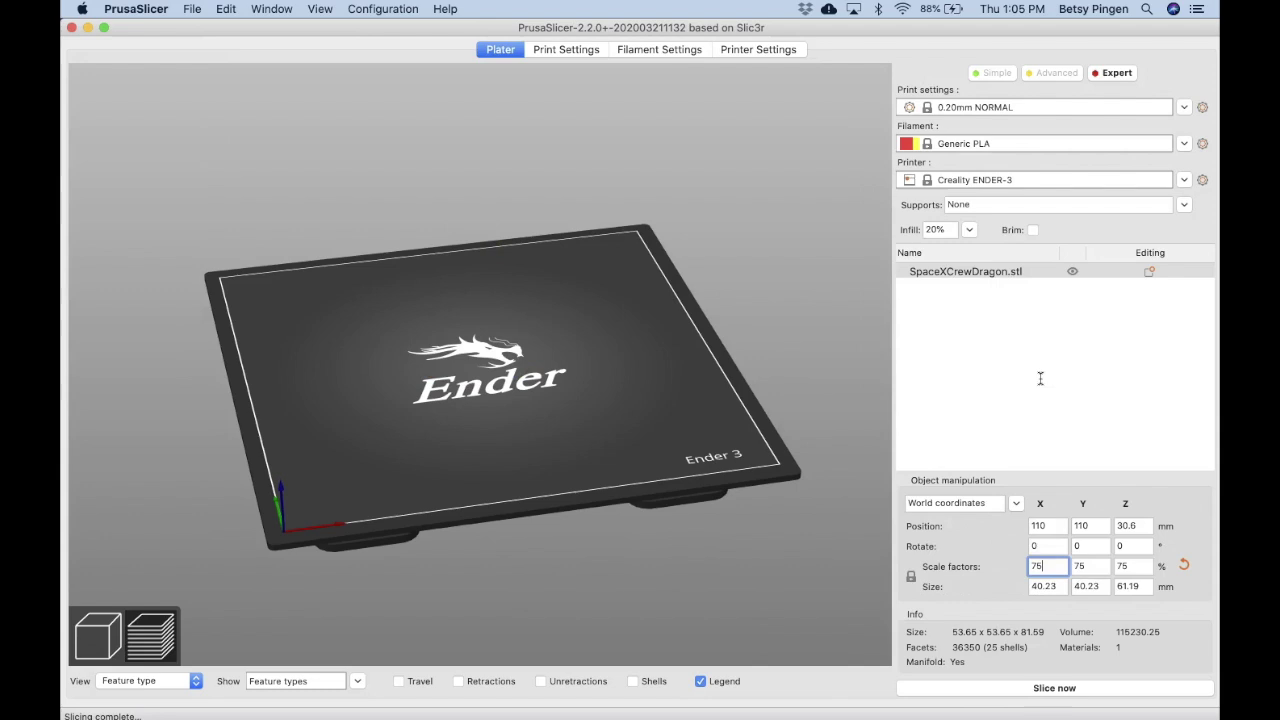
pyautogui.click(596, 335)
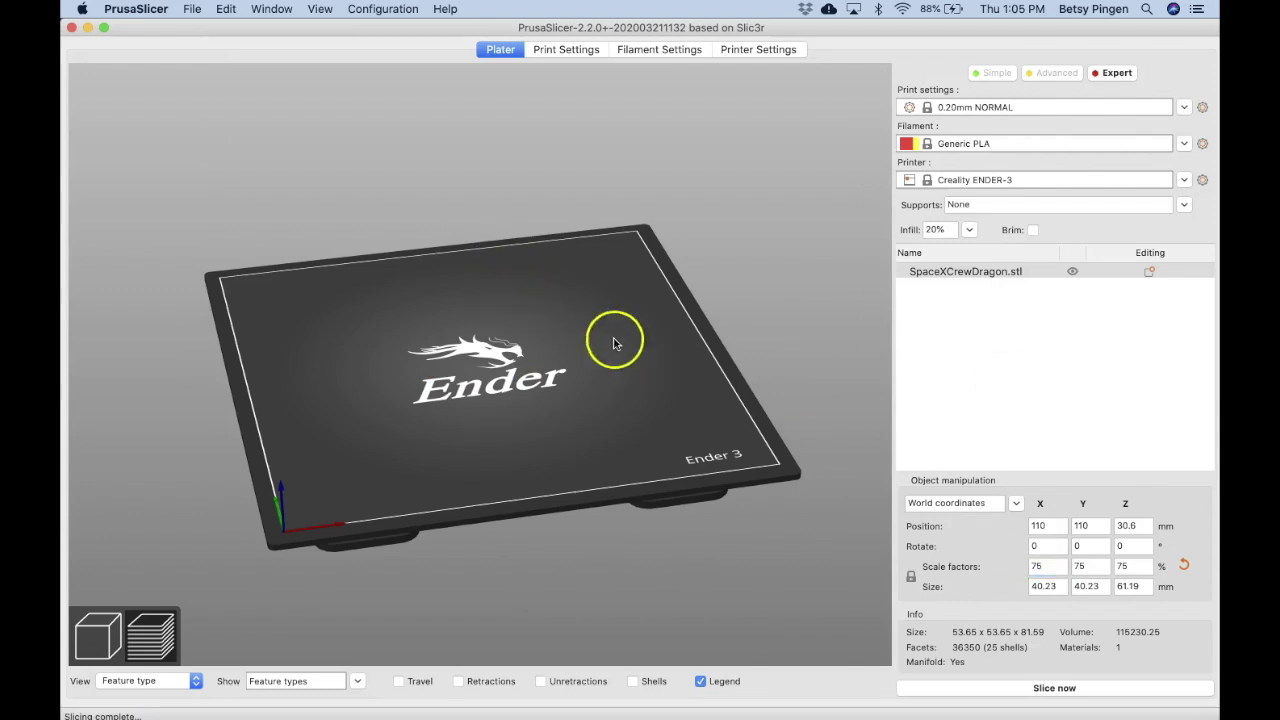
# Step: Re-slice the scaled rocket for a 14.04 g, 1h 49m print estimate
pyautogui.click(1040, 689)
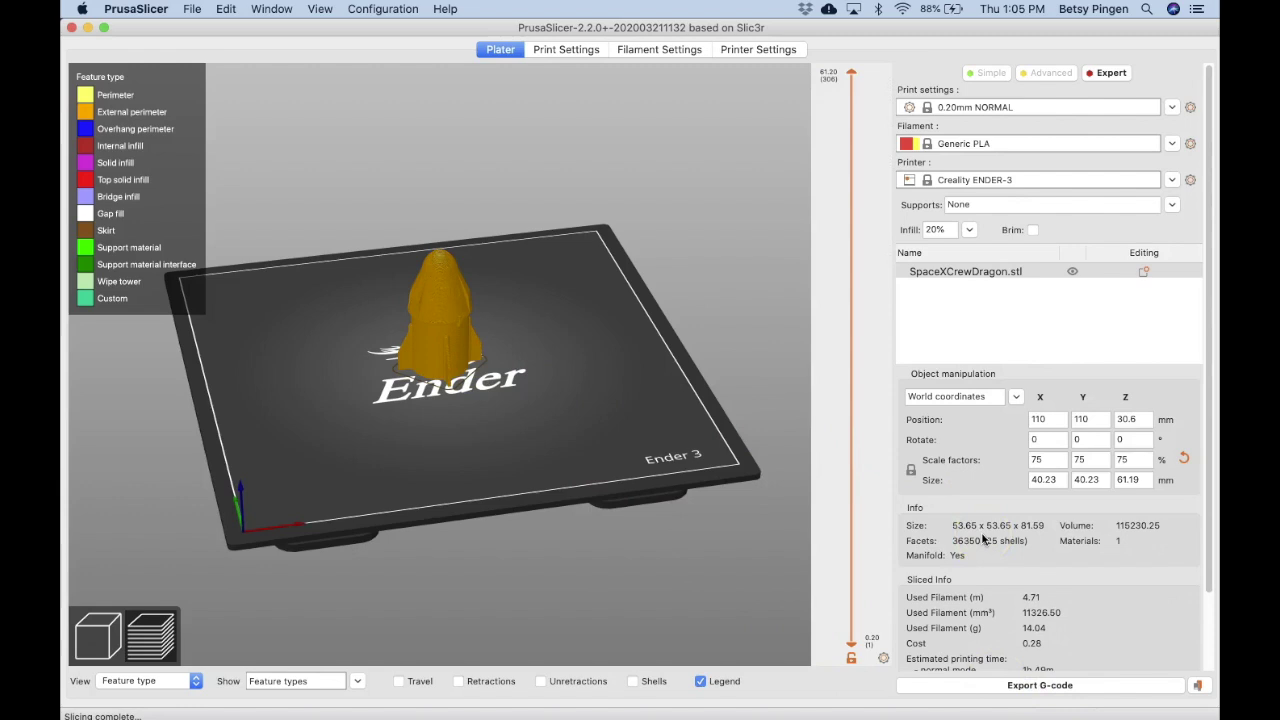
pyautogui.scroll(-3, 983, 540)
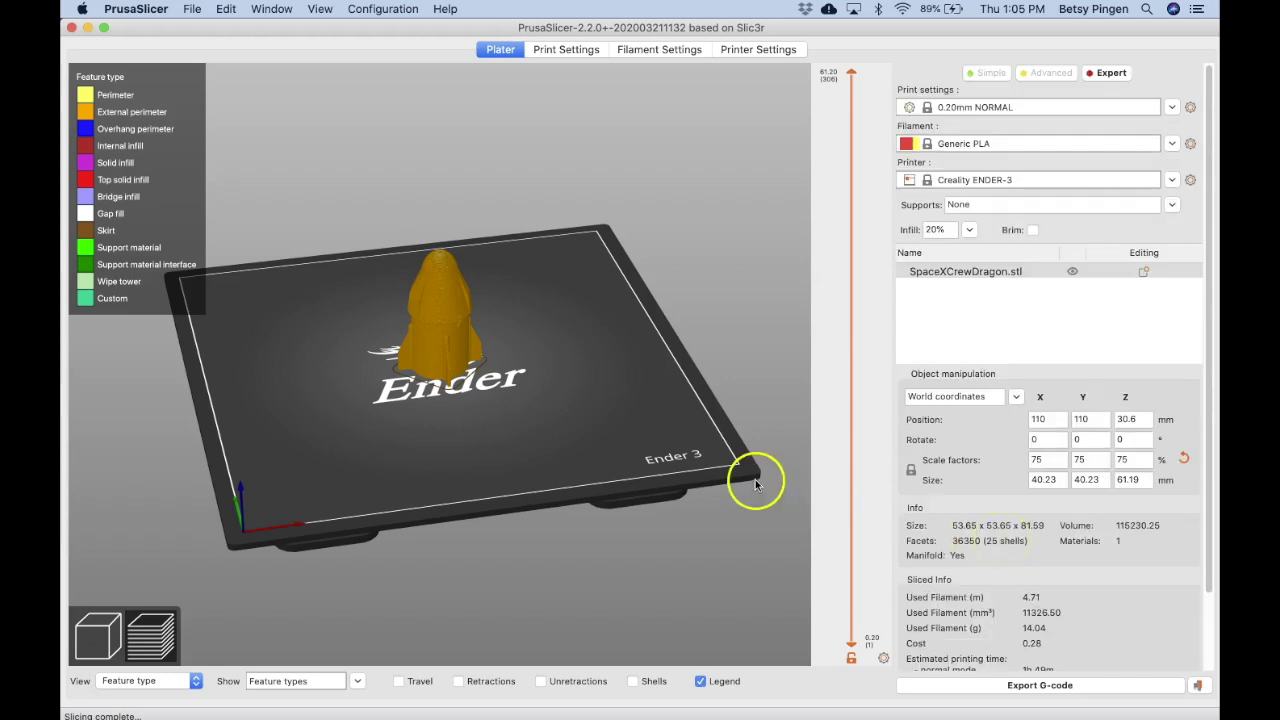
pyautogui.click(1026, 690)
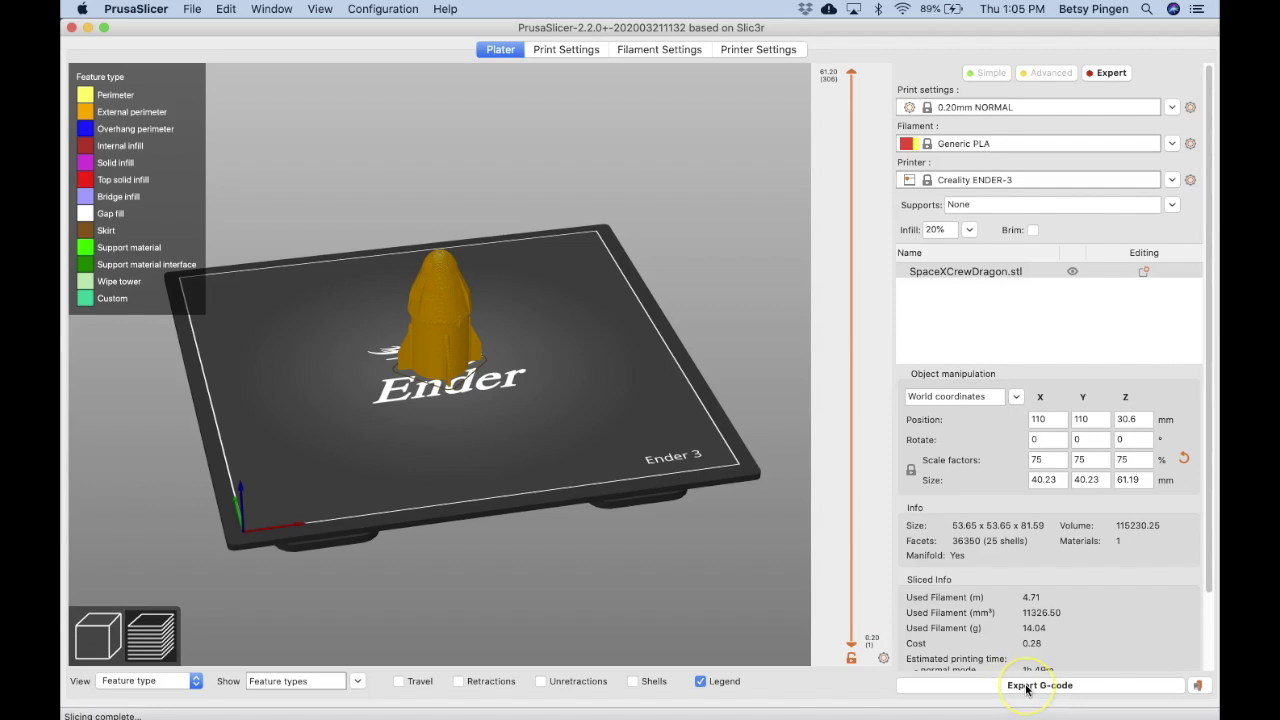
# Step: Save SpaceXCrewDragon_0.2mm_PLA_ENDER3_1h49m.gcode to the NO NAME SD card
pyautogui.click(1026, 688)
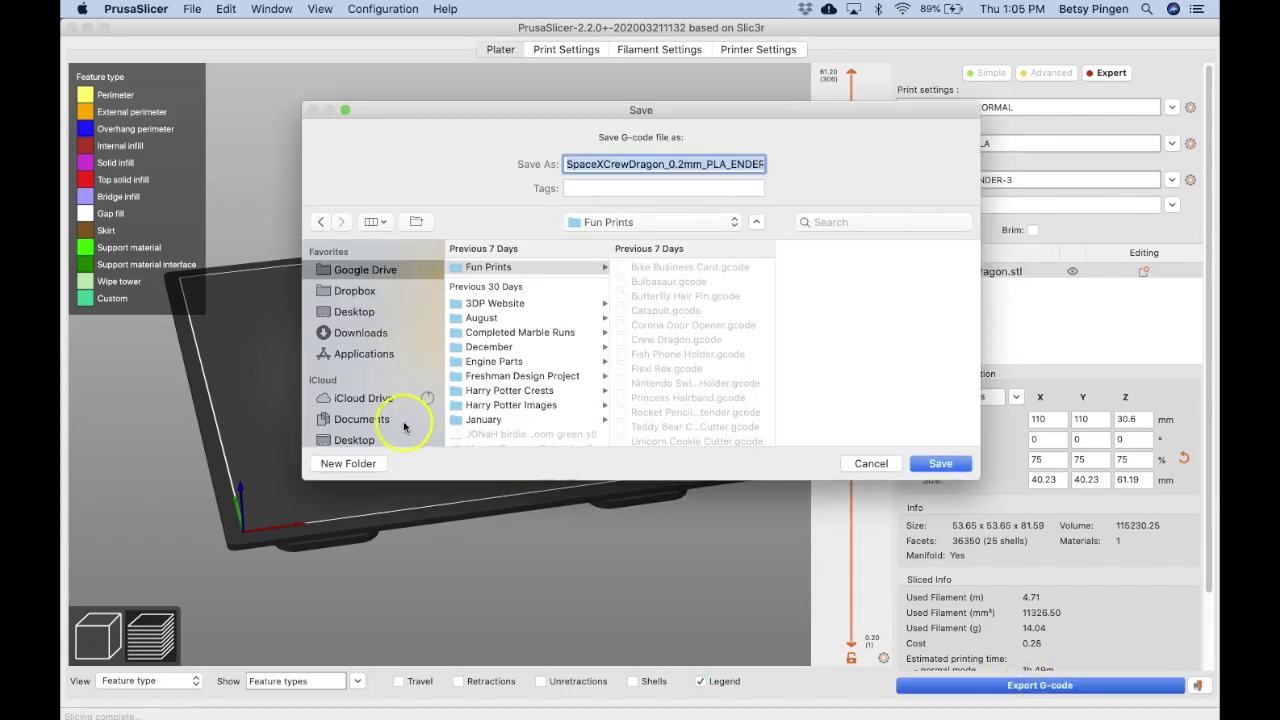
pyautogui.scroll(-3, 400, 424)
pyautogui.scroll(-2, 398, 424)
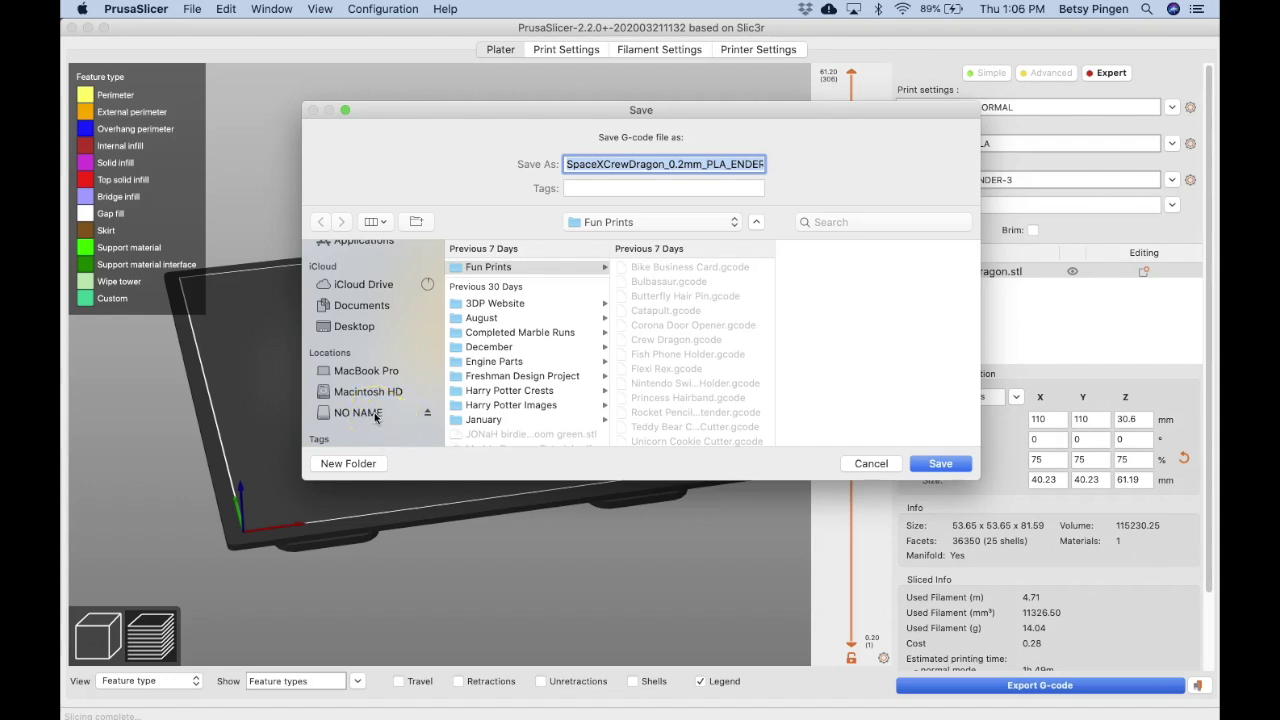
pyautogui.click(366, 416)
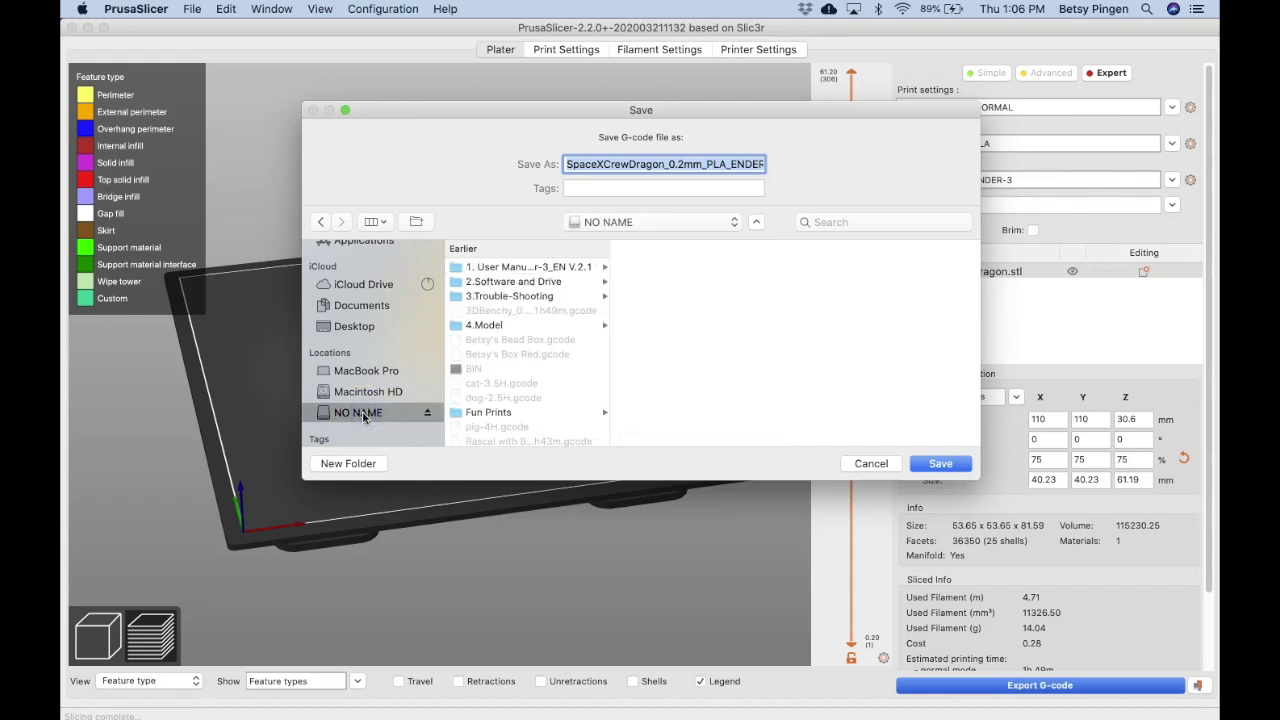
pyautogui.click(338, 420)
pyautogui.click(940, 465)
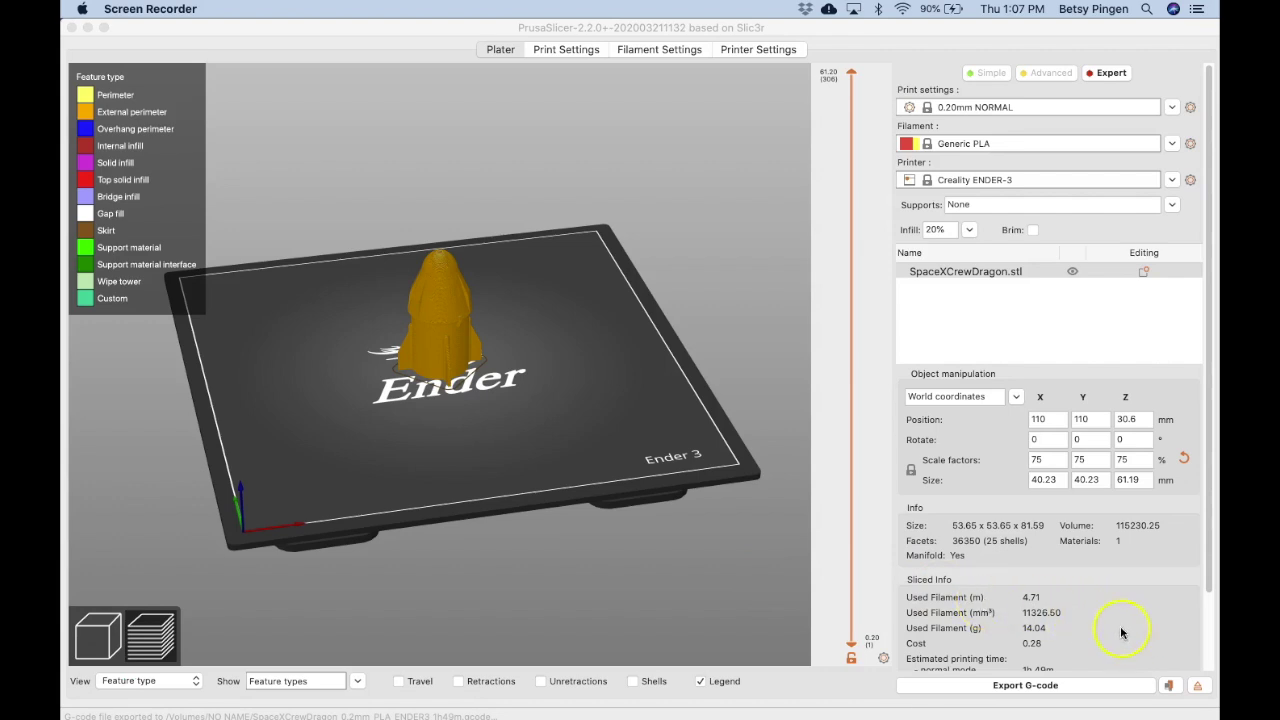
# Step: Safely eject the NO NAME SD card and dismiss the unmount notice
pyautogui.click(1198, 686)
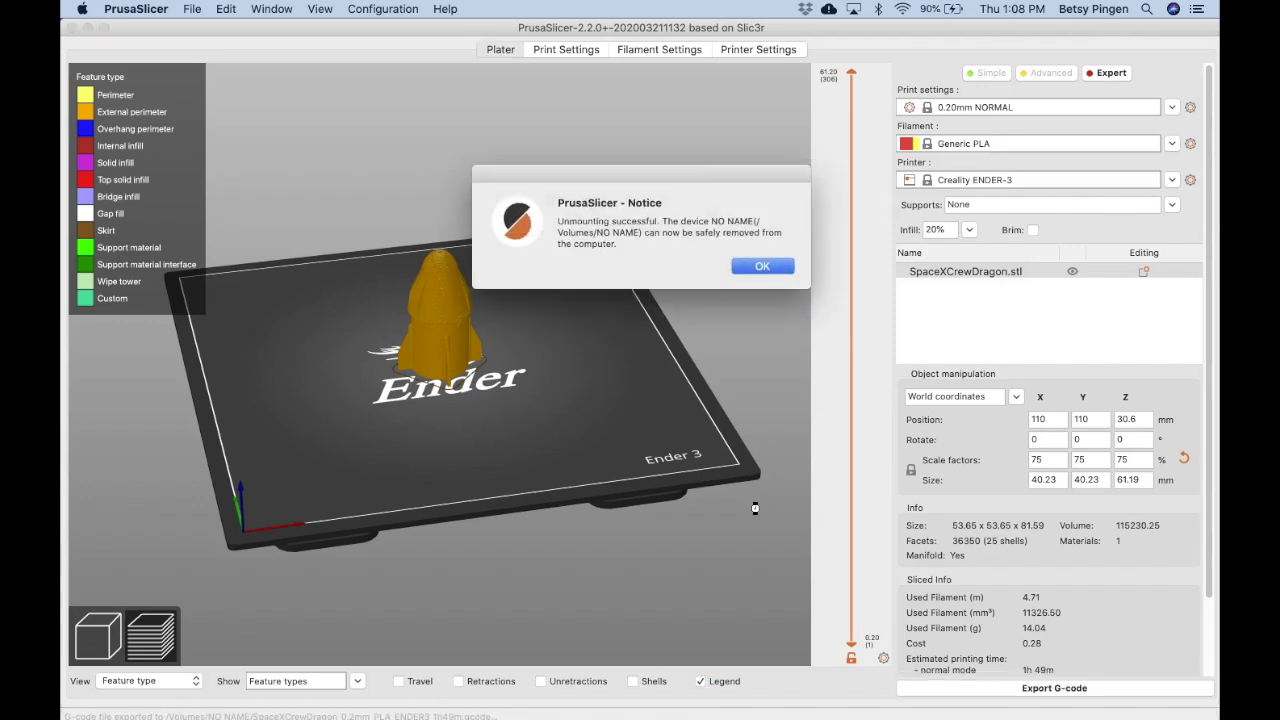
pyautogui.click(760, 267)
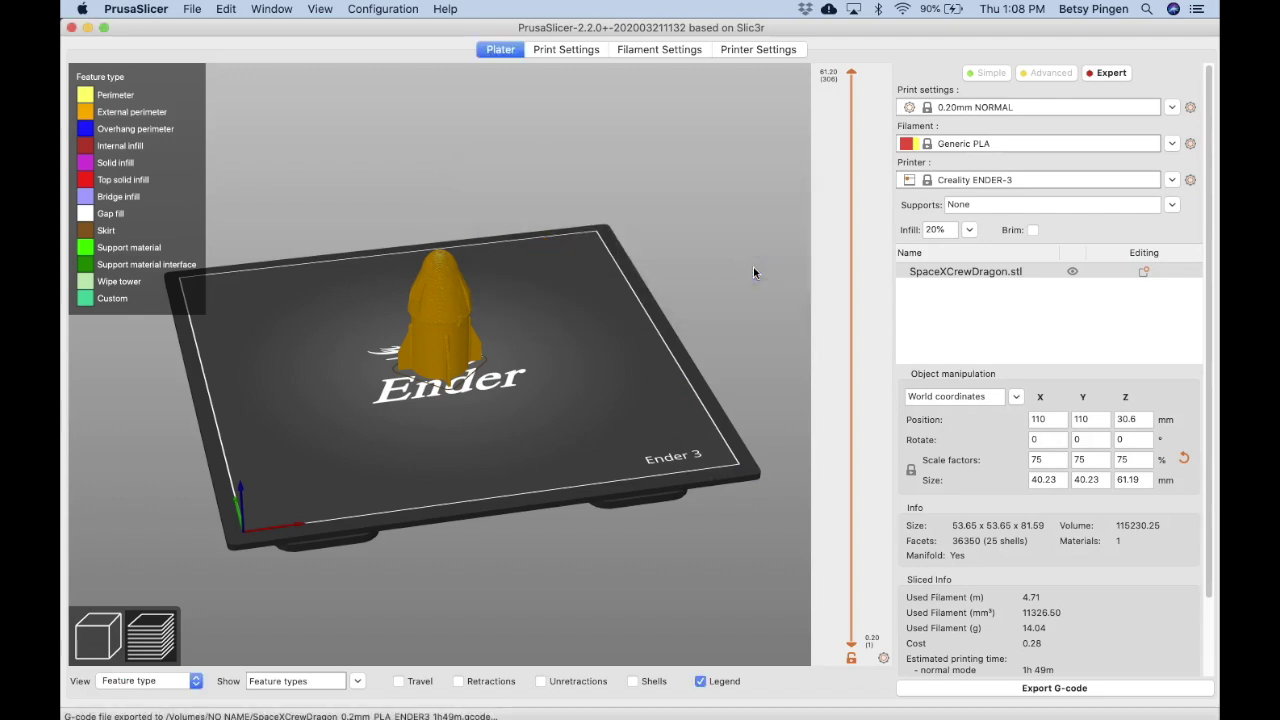